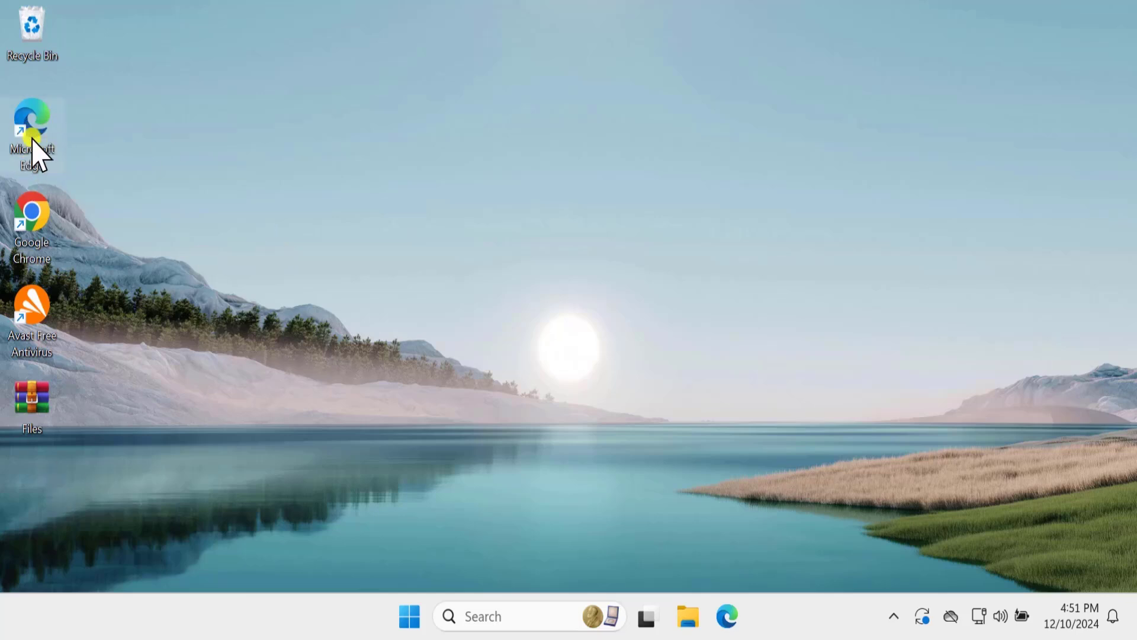
Look up the official WinRAR download site in Chrome, then close the browser.
double_click(36, 224)
left_click(327, 53)
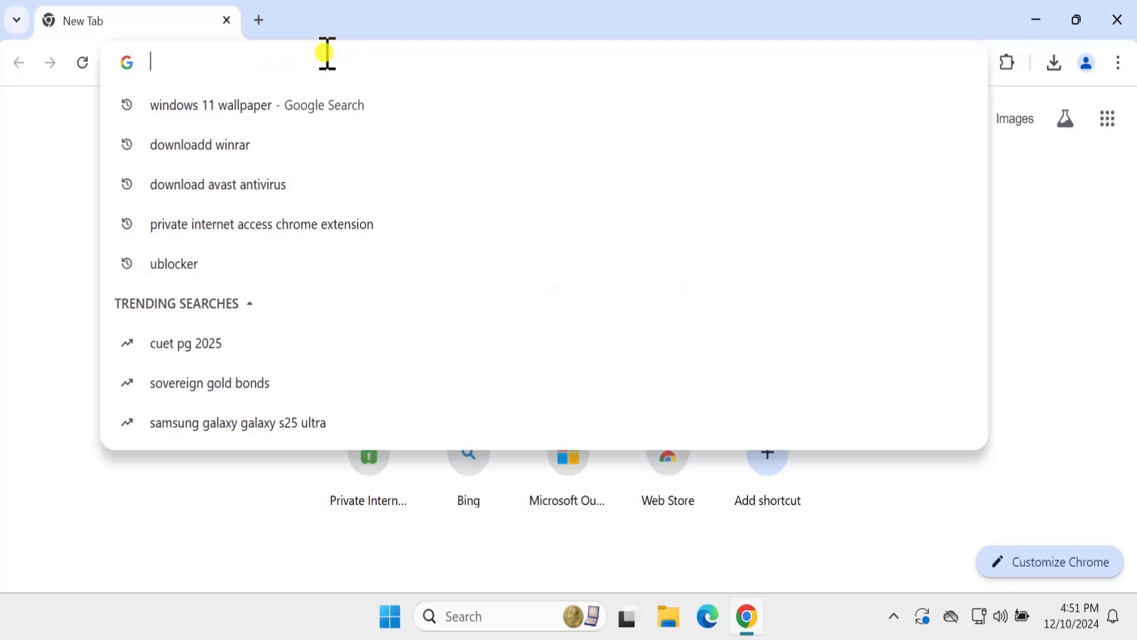
left_click(320, 144)
left_click(293, 388)
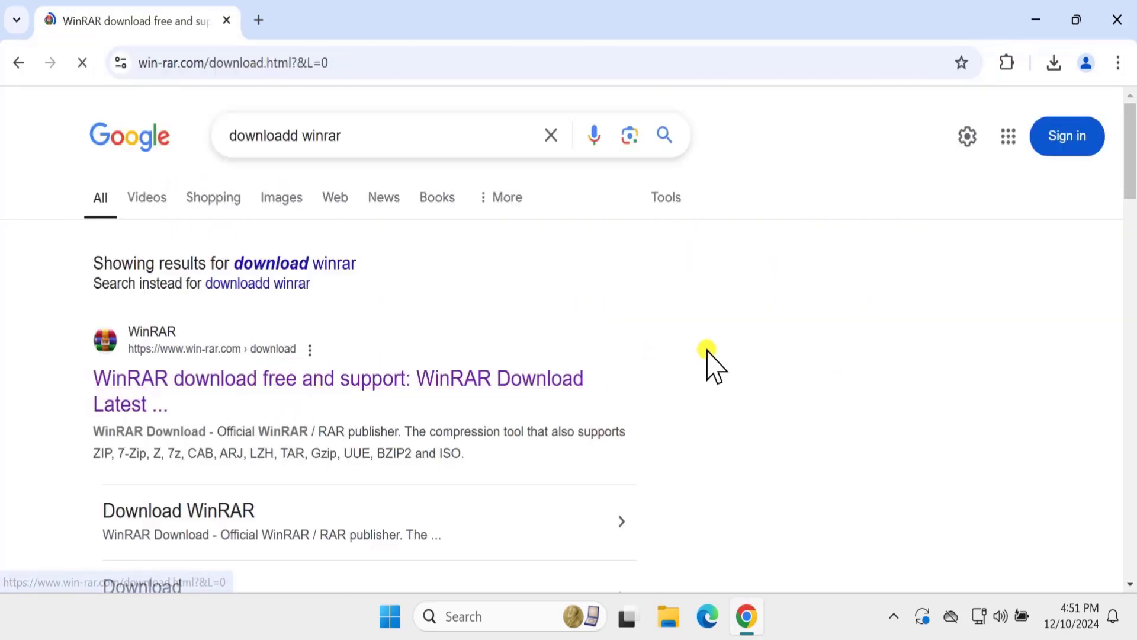
left_click(1113, 21)
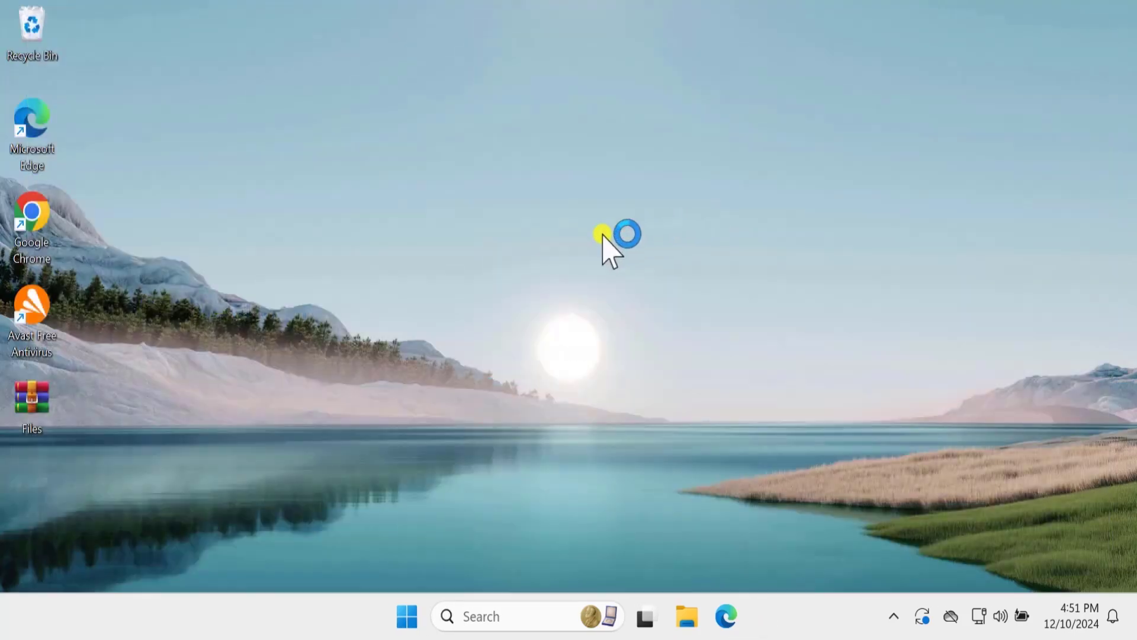
Open the Files archive in WinRAR via Show more options > Open with.
right_click(29, 398)
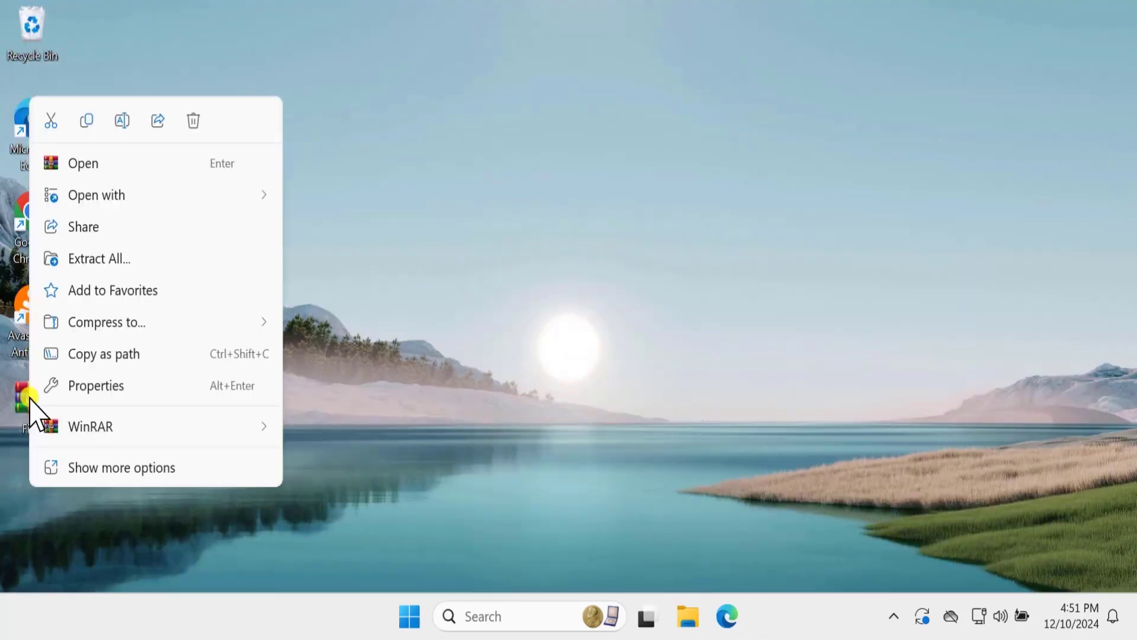
left_click(98, 467)
mouse_move(117, 305)
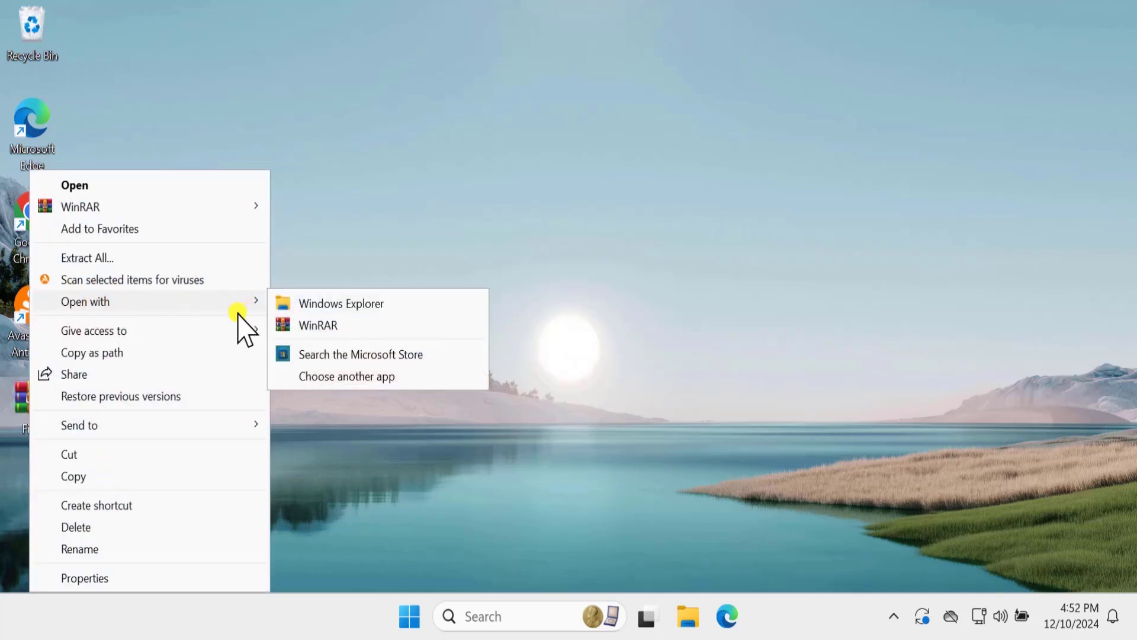
left_click(338, 325)
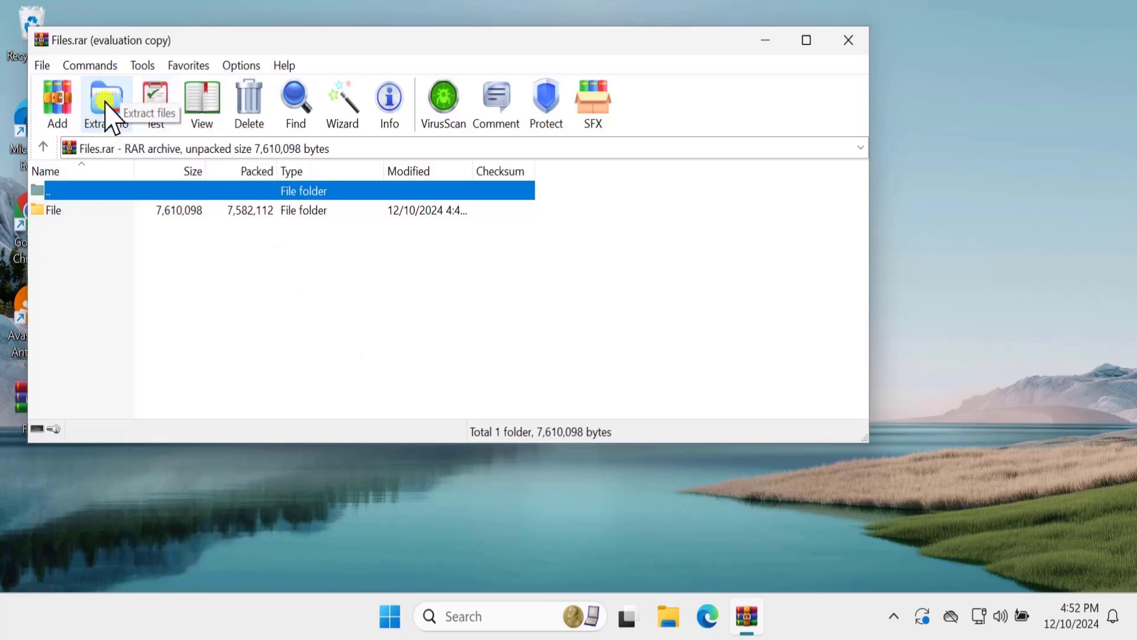
Extract the Files archive to the Desktop, entering its password, then close WinRAR.
left_click(106, 102)
left_click(497, 178)
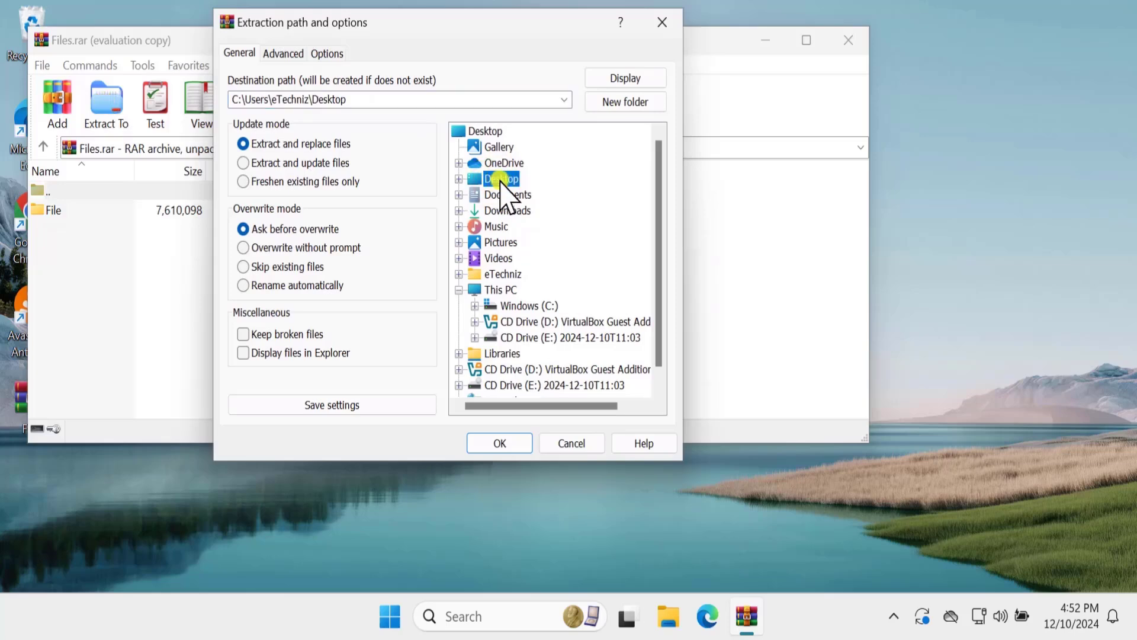
left_click(513, 444)
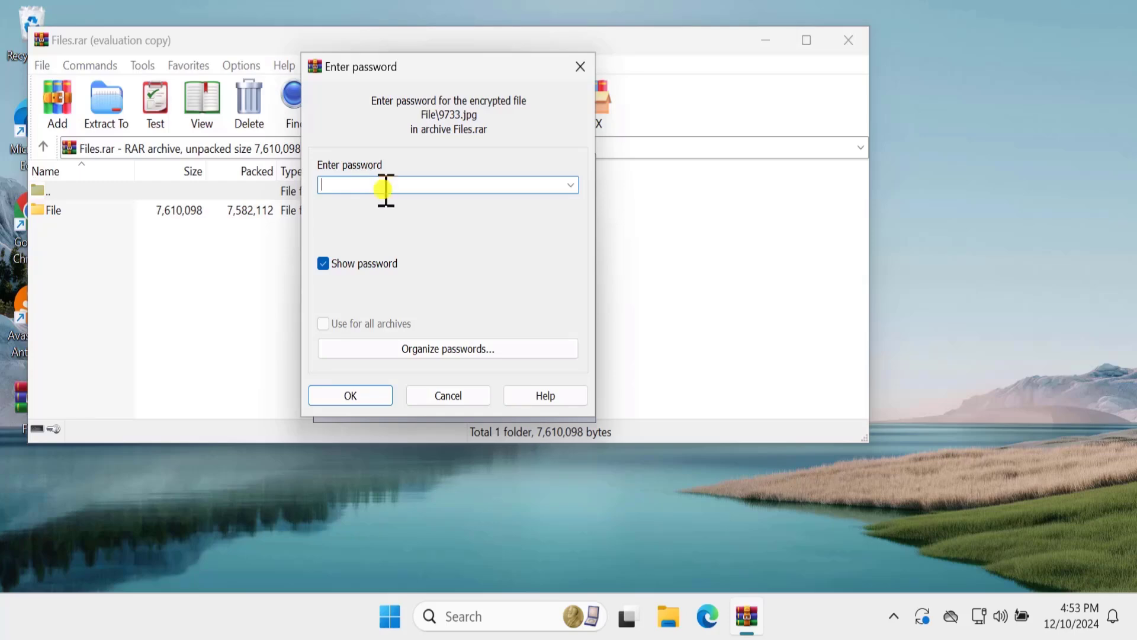
type("1")
left_click(363, 395)
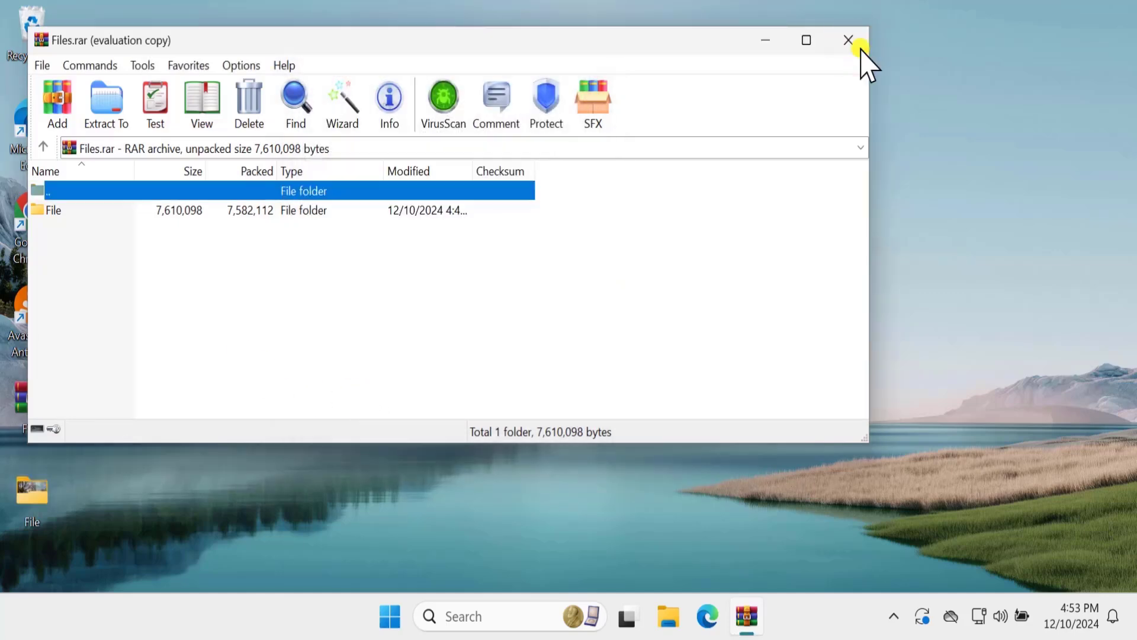
left_click(848, 39)
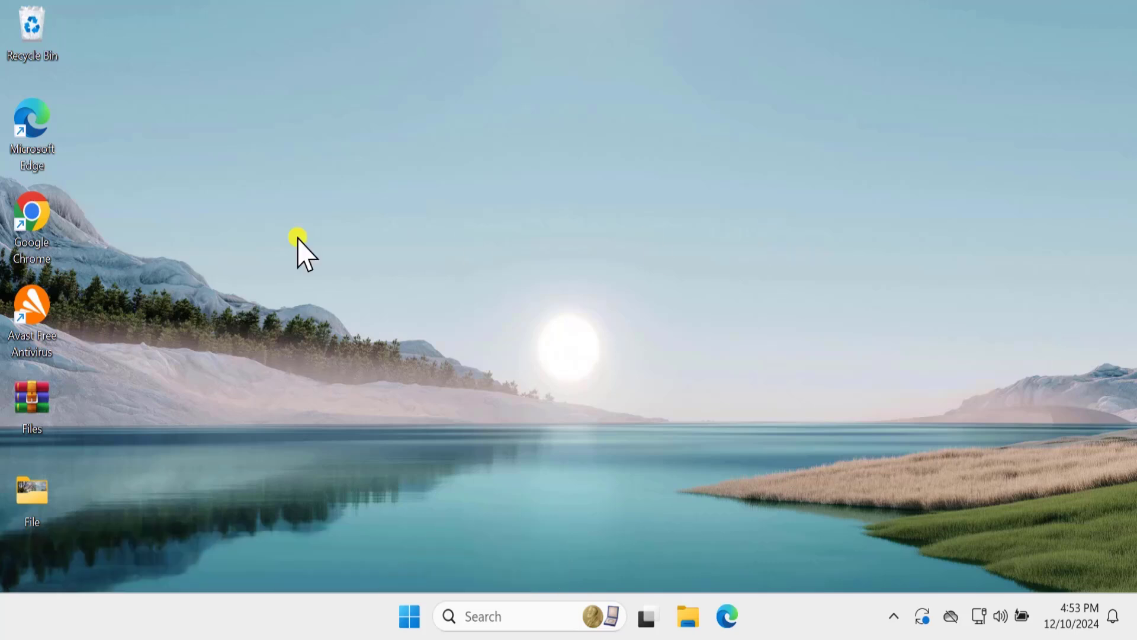
Disable all Avast shields permanently from its tray icon and dismiss the Windows Security notice.
left_click(37, 323)
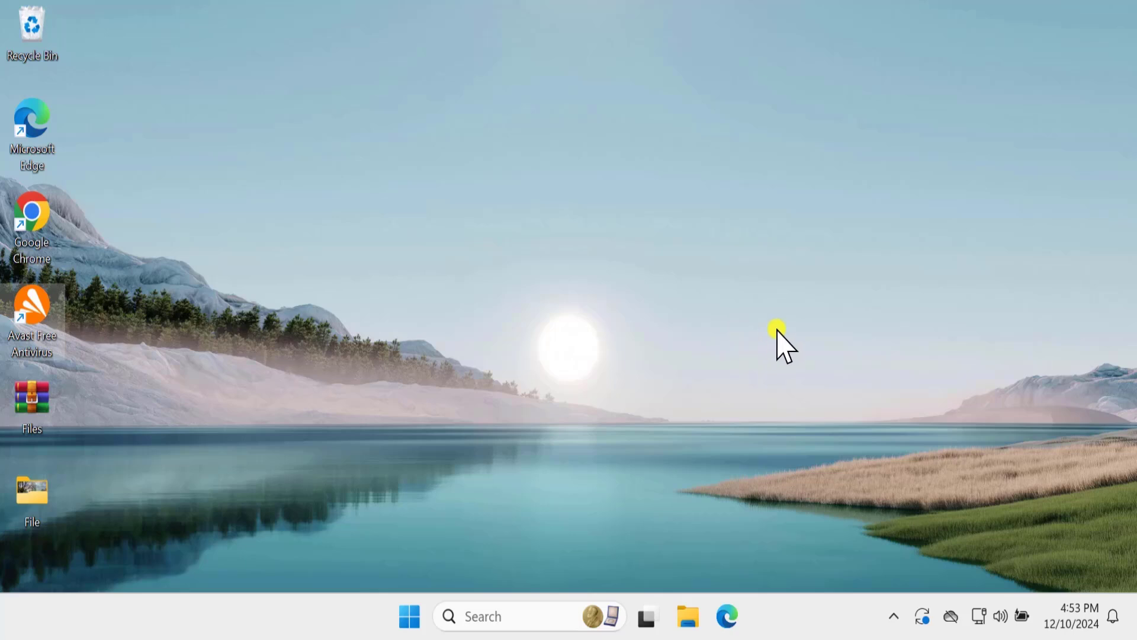
left_click(894, 617)
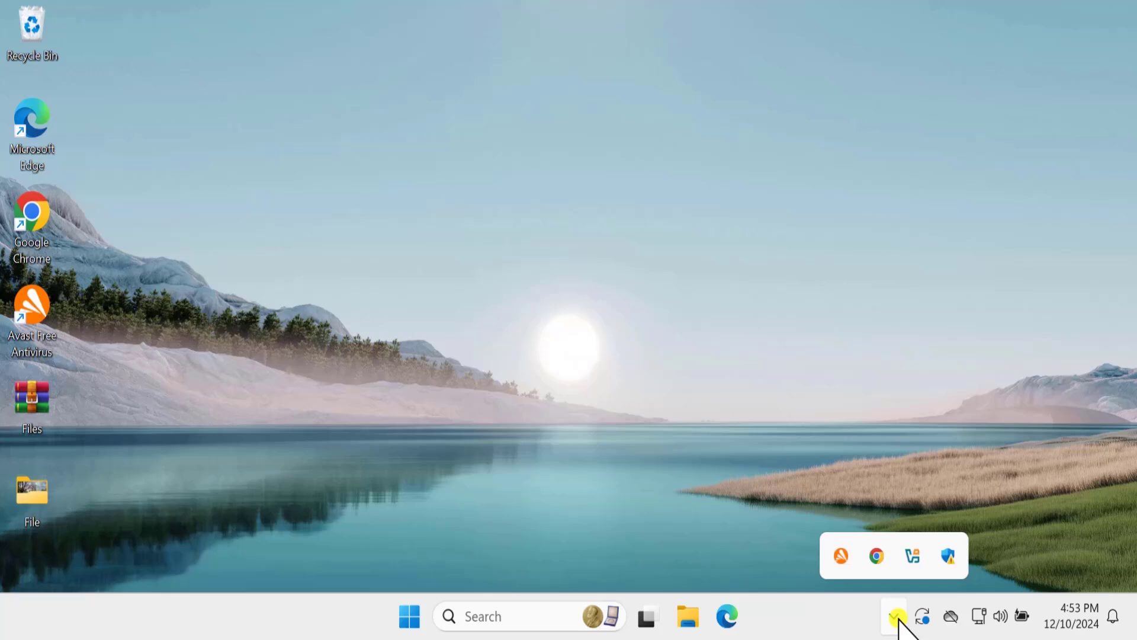
right_click(842, 559)
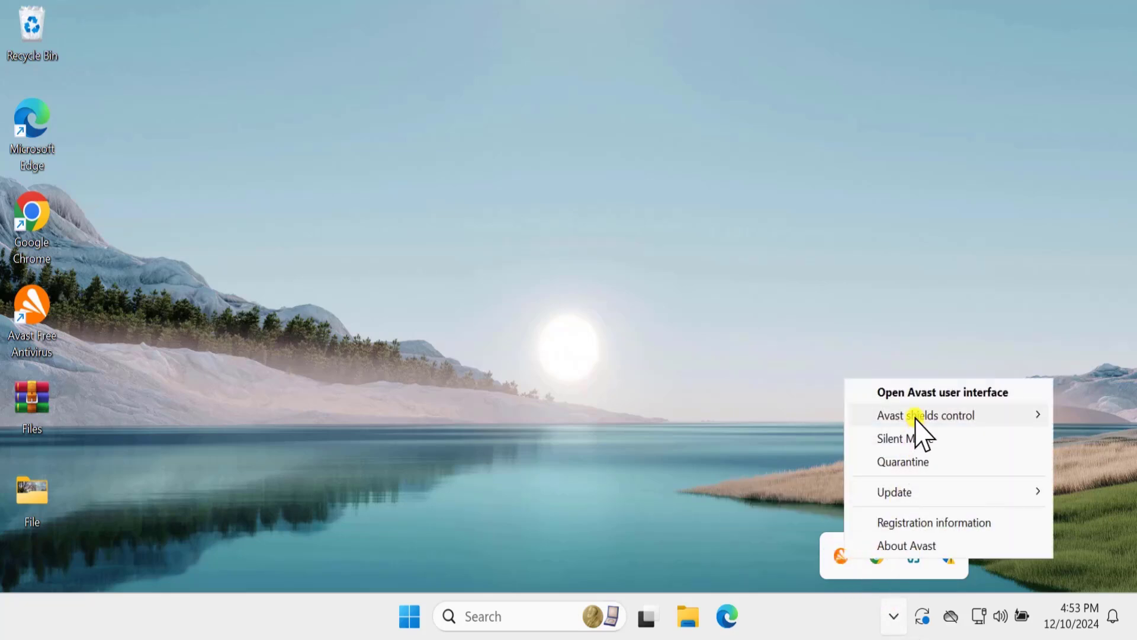
mouse_move(891, 418)
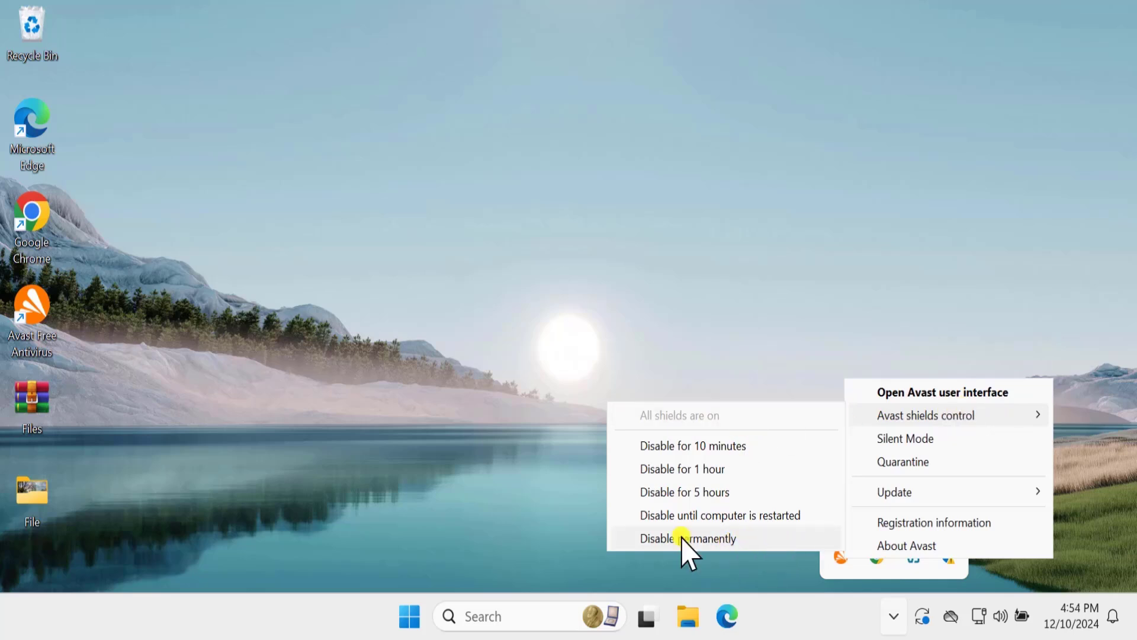
left_click(744, 539)
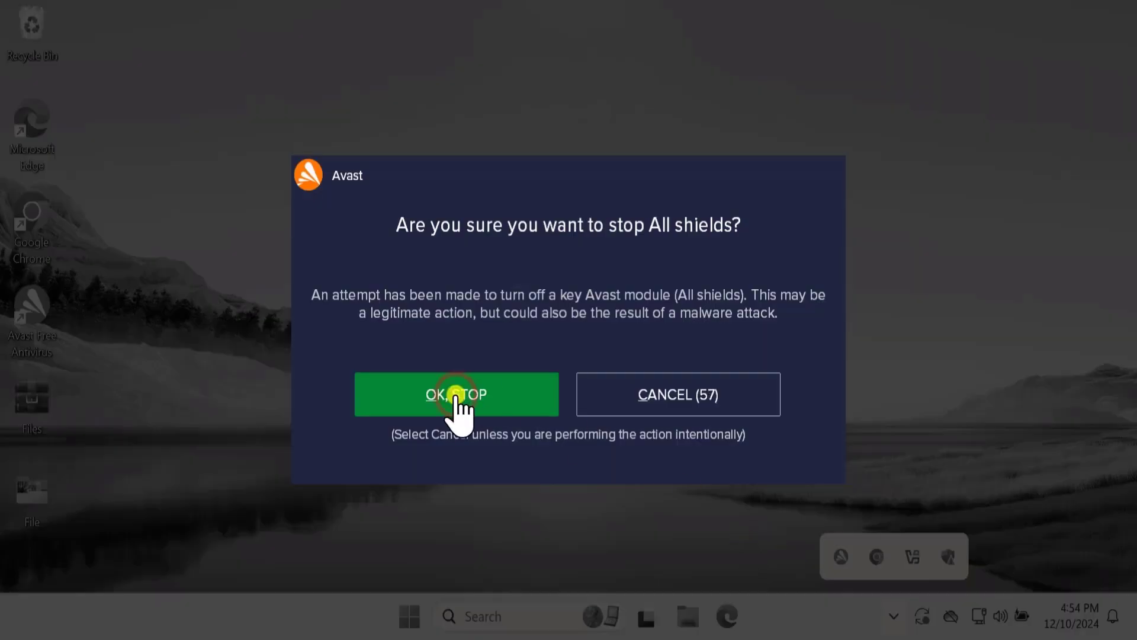
left_click(462, 396)
left_click(1102, 428)
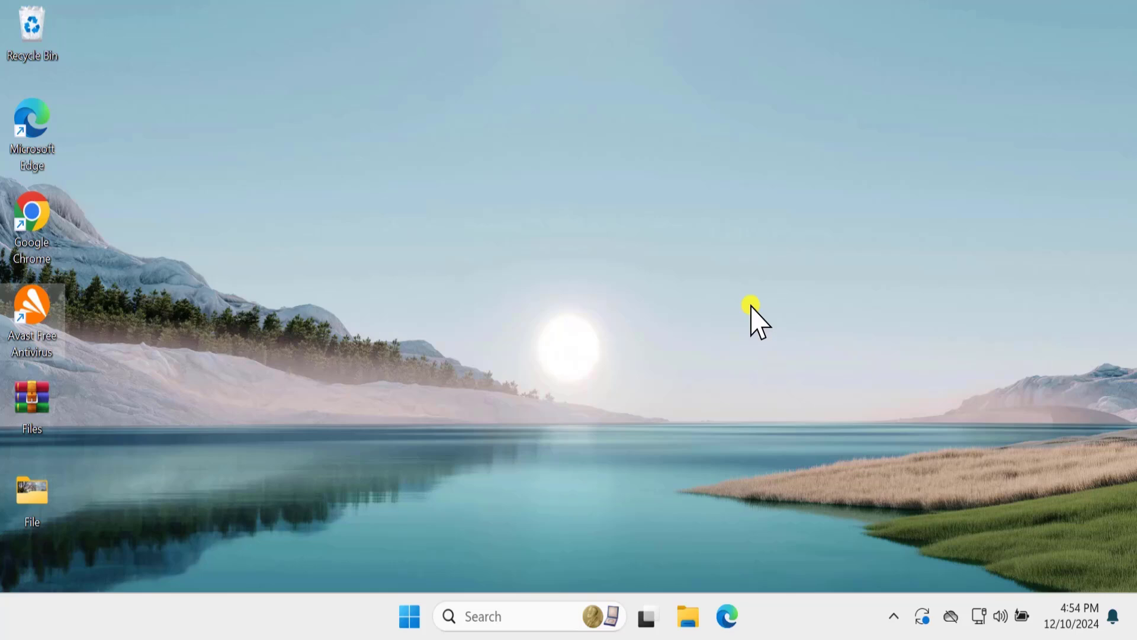
left_click(892, 619)
left_click(500, 324)
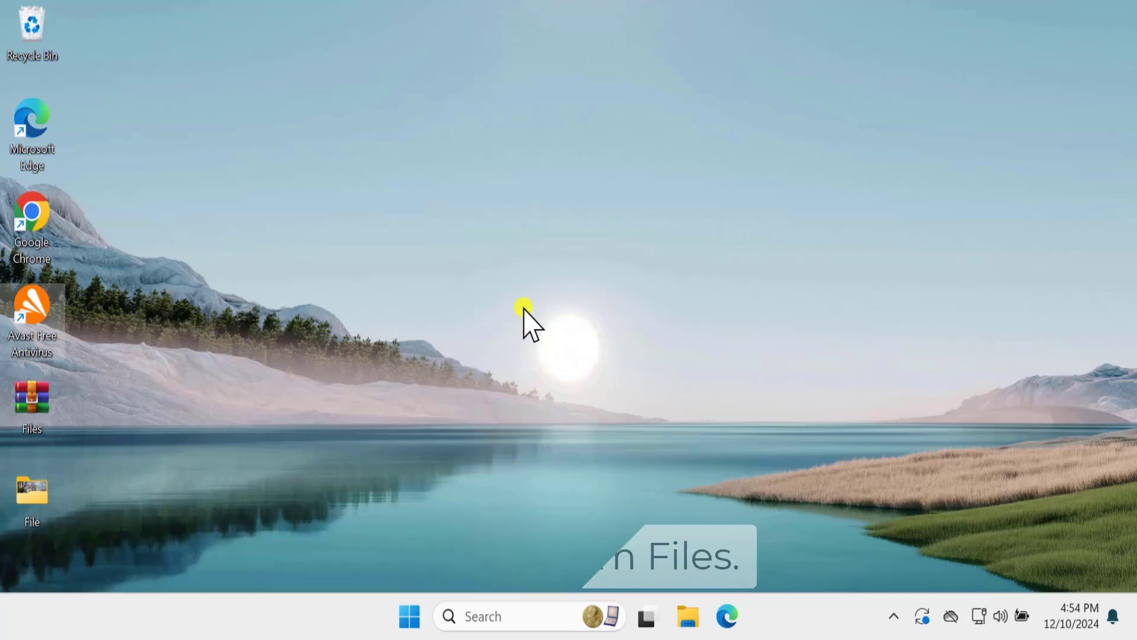
Launch Command Prompt as administrator and run sfc /scannow.
left_click(490, 620)
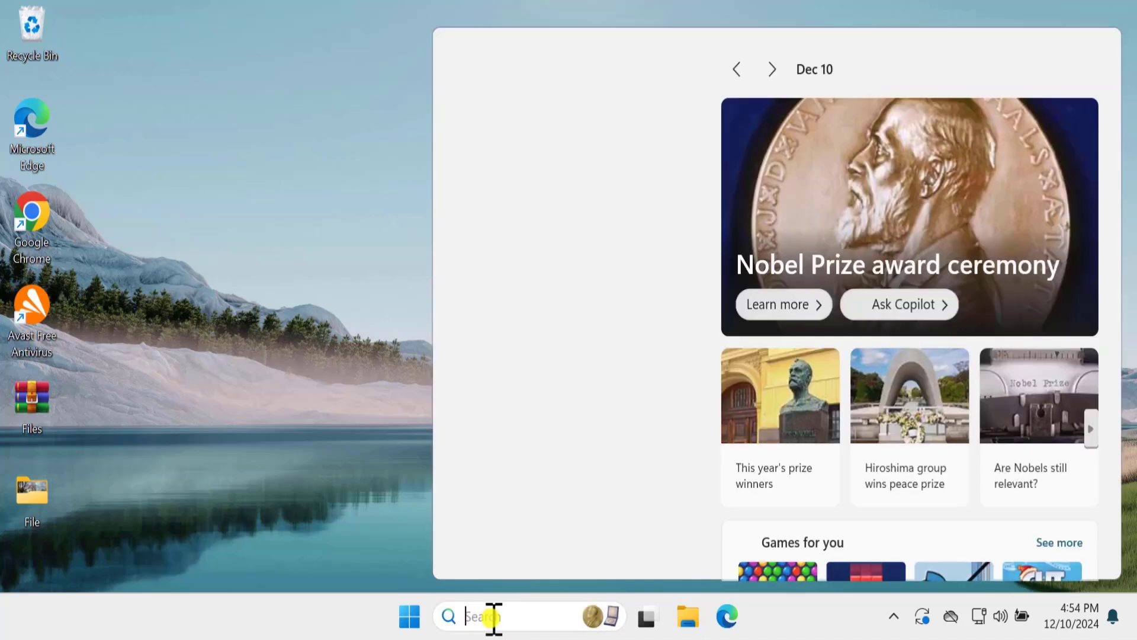
type("cmd")
left_click(881, 342)
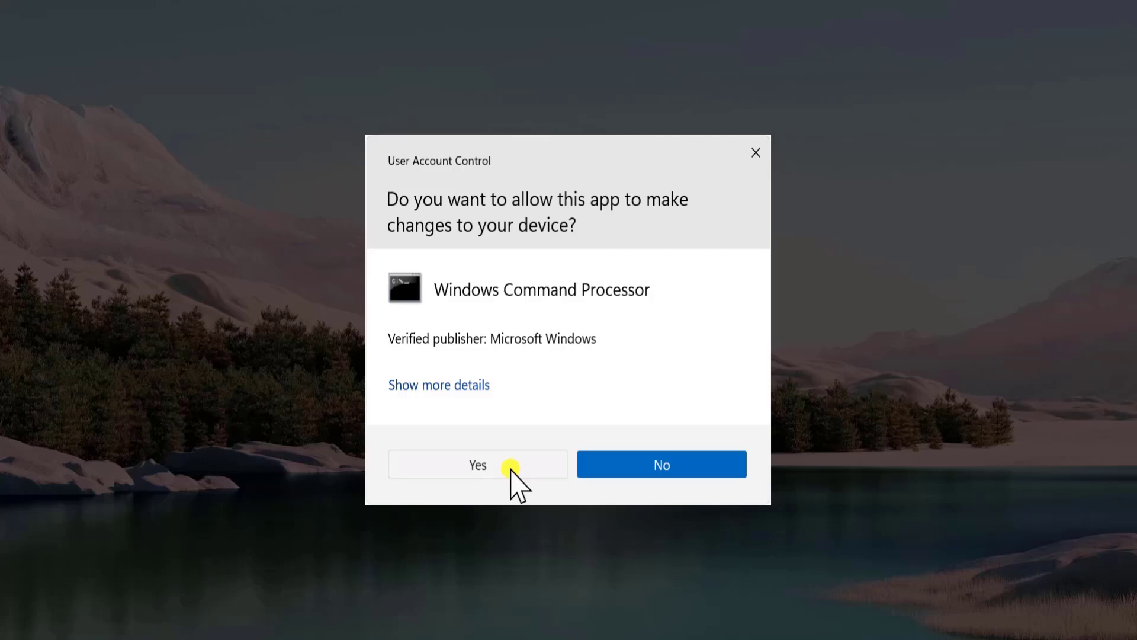
left_click(510, 472)
left_click_drag(406, 36, 579, 64)
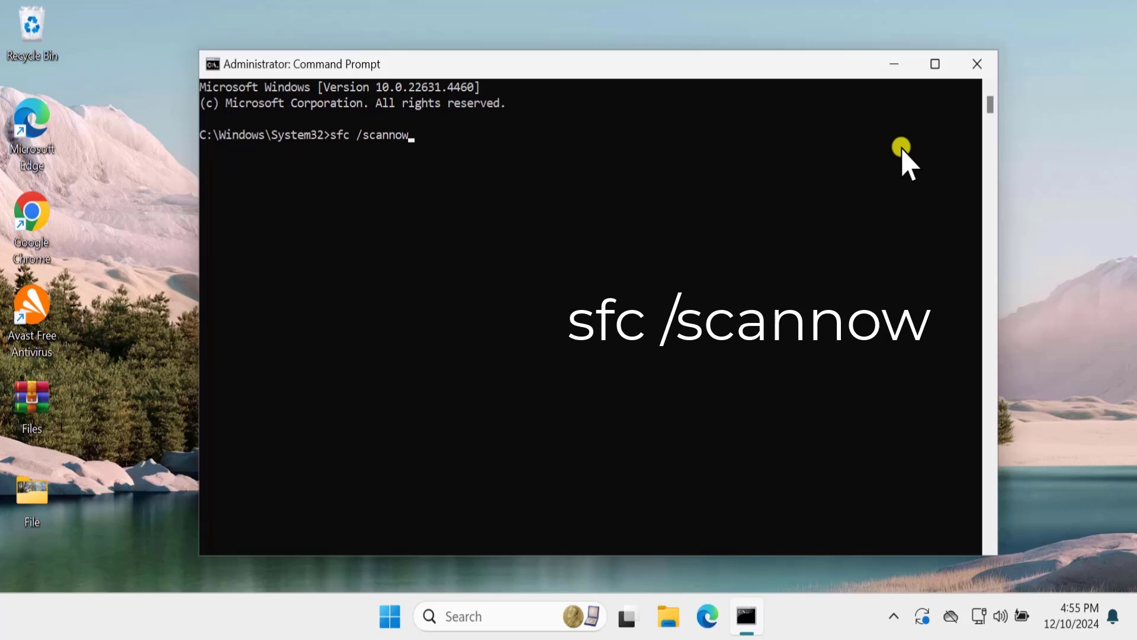
key("Return")
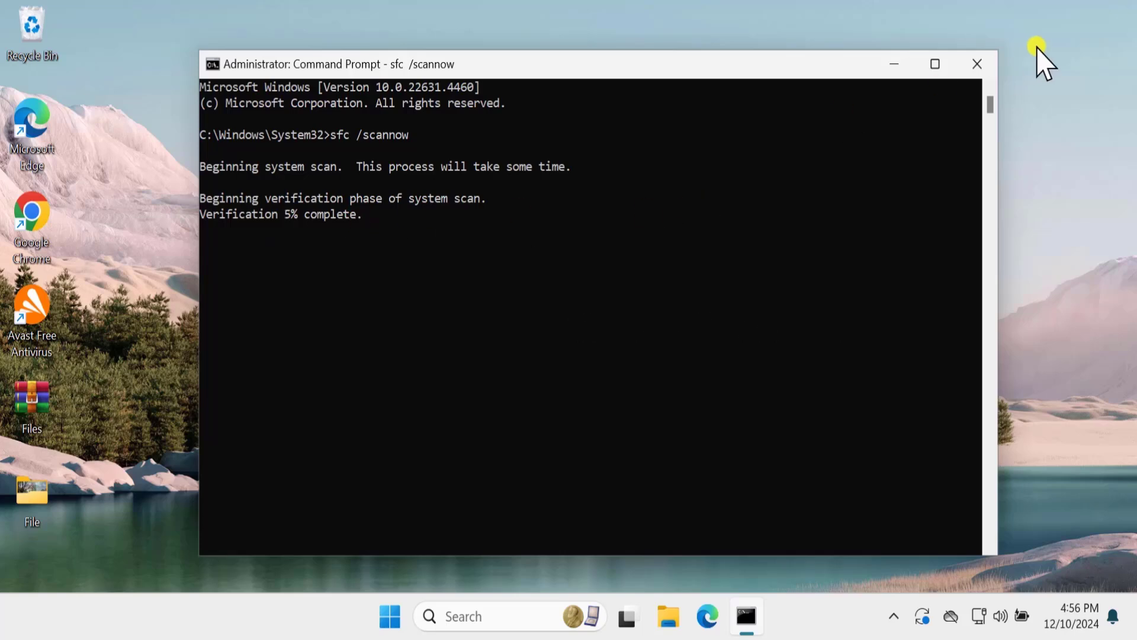
Close the scanning Command Prompt and launch a new one as administrator.
left_click(990, 61)
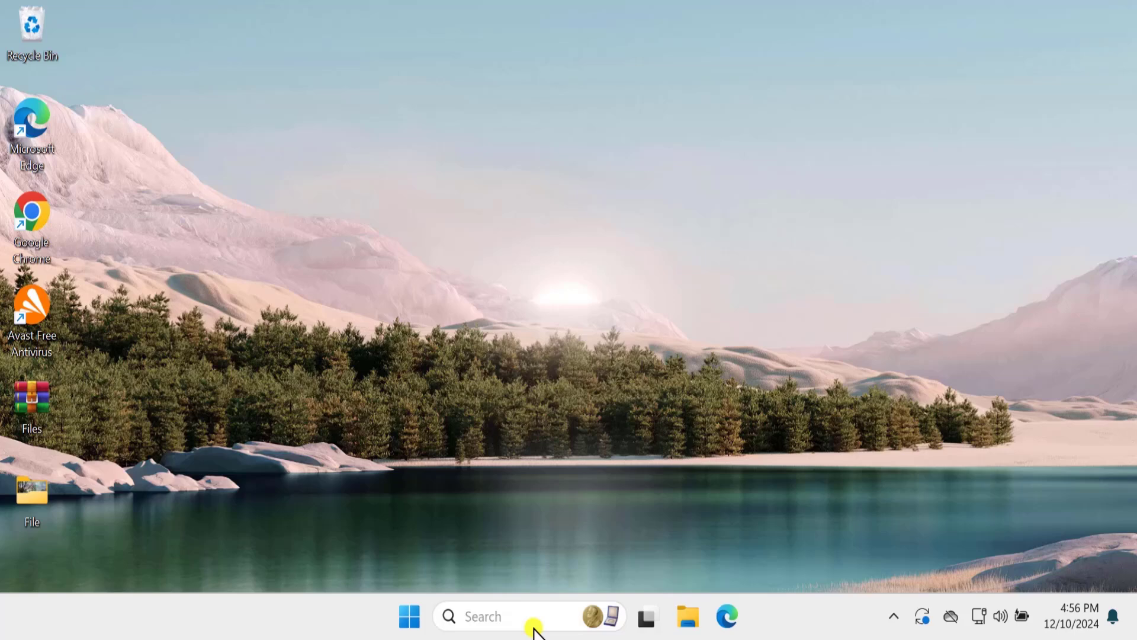
left_click(536, 617)
type("cmd")
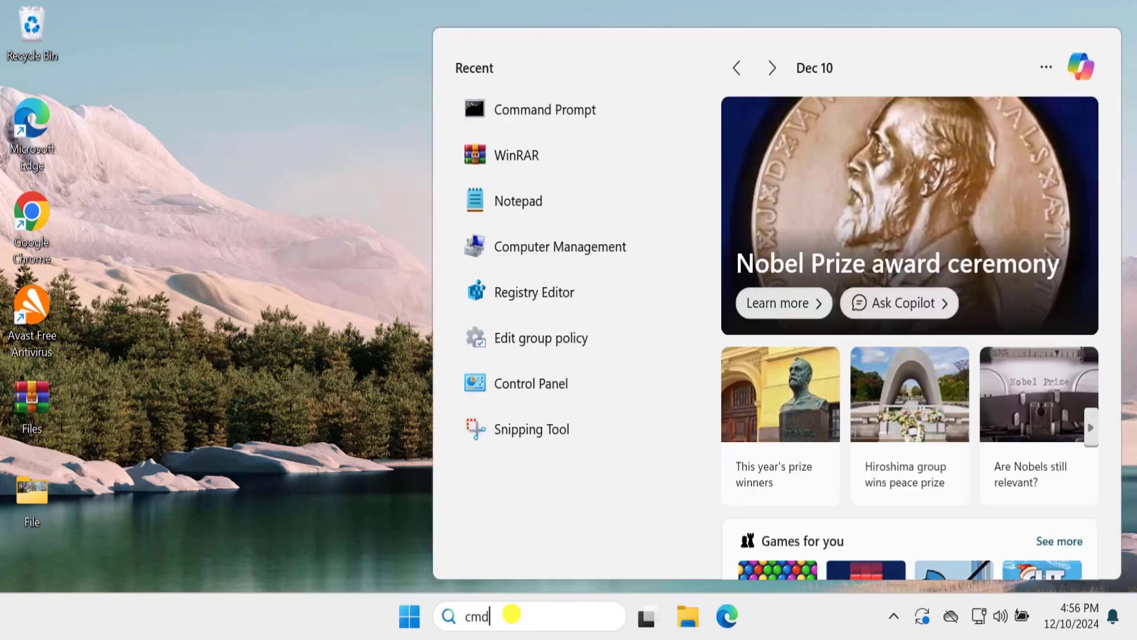
left_click(880, 342)
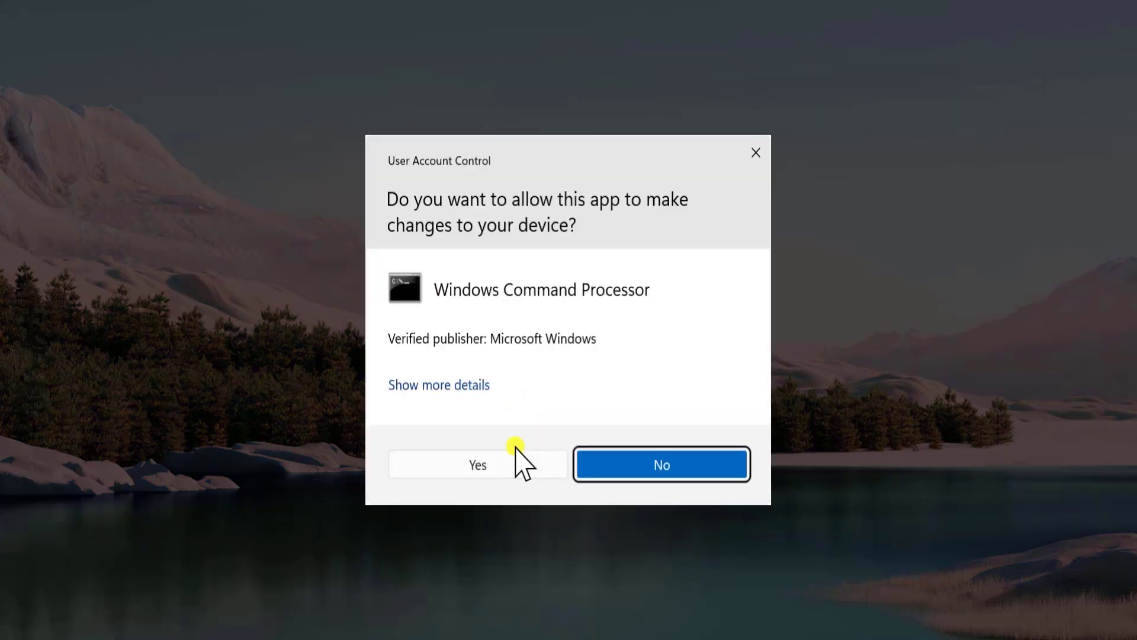
left_click(513, 467)
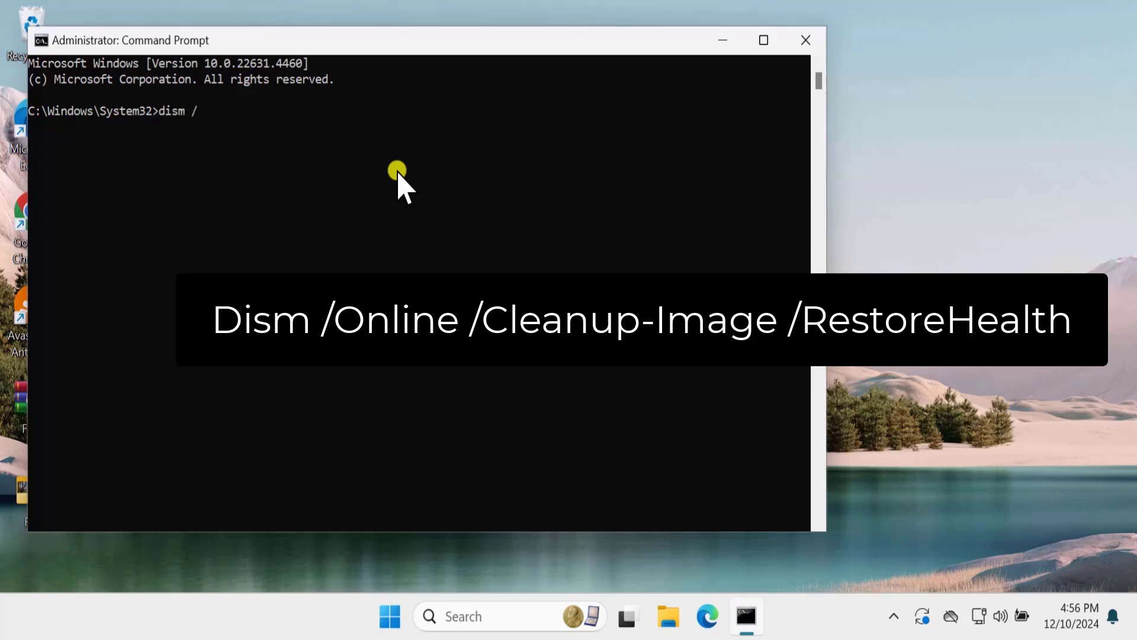
Run dism /online /cleanup-image /restorehealth, then close Command Prompt at 3.8%.
type("online /cleanup-image /restorehealth")
key("Return")
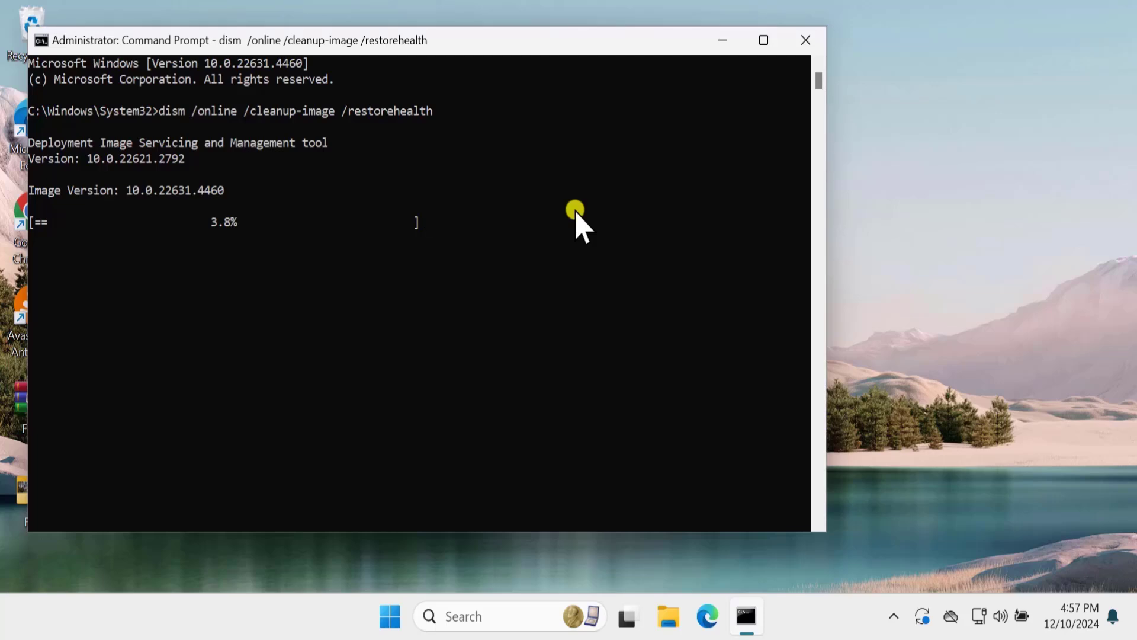
left_click(806, 39)
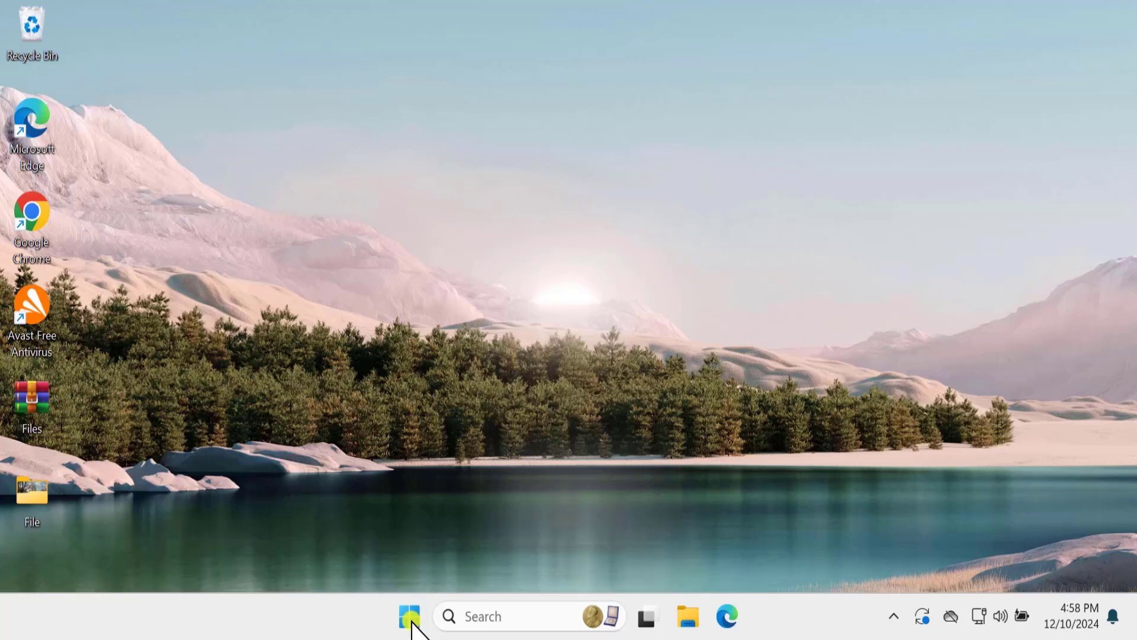
Run the Windows Update troubleshooter from System > Troubleshoot, then cancel it and close Settings.
left_click(410, 617)
left_click(780, 210)
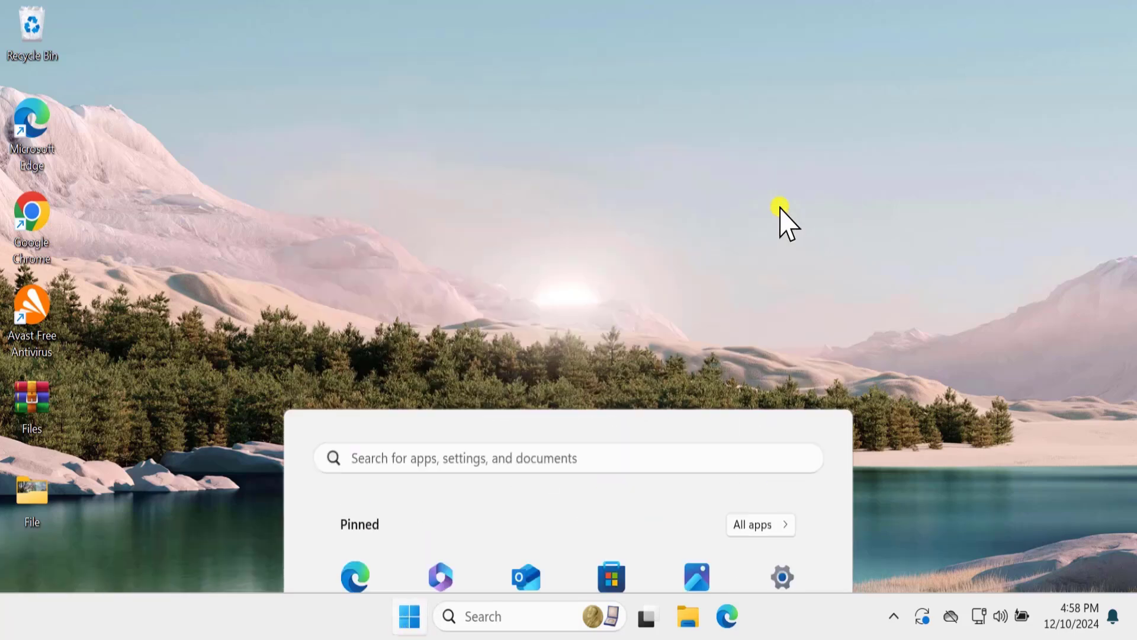
left_click(169, 266)
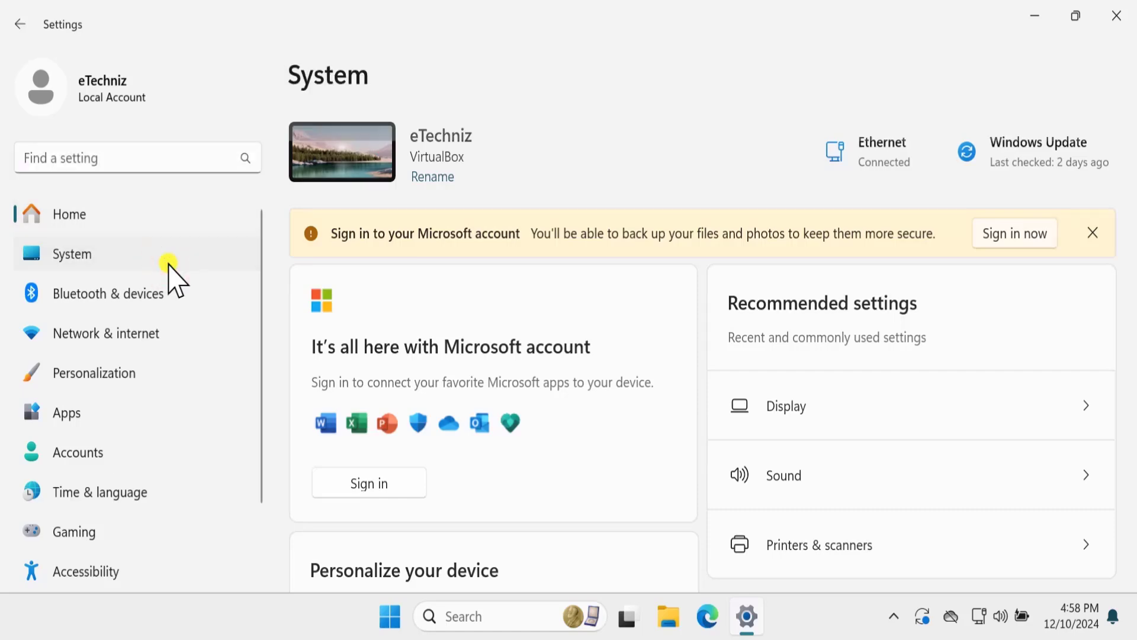
scroll(610, 270, "down", 10)
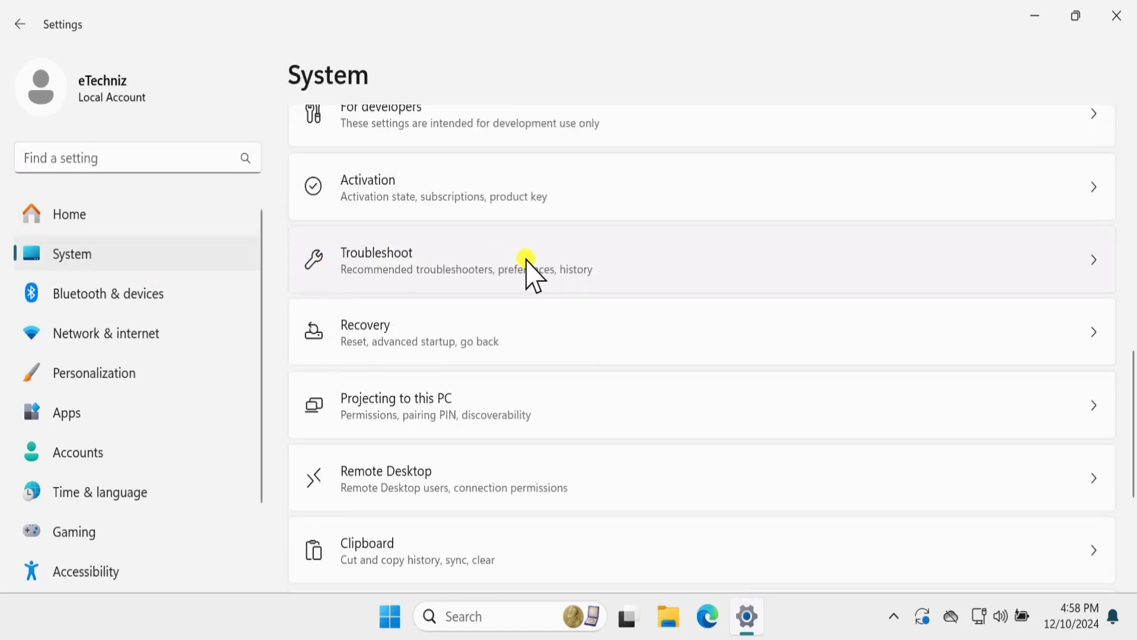
left_click(610, 267)
left_click(583, 396)
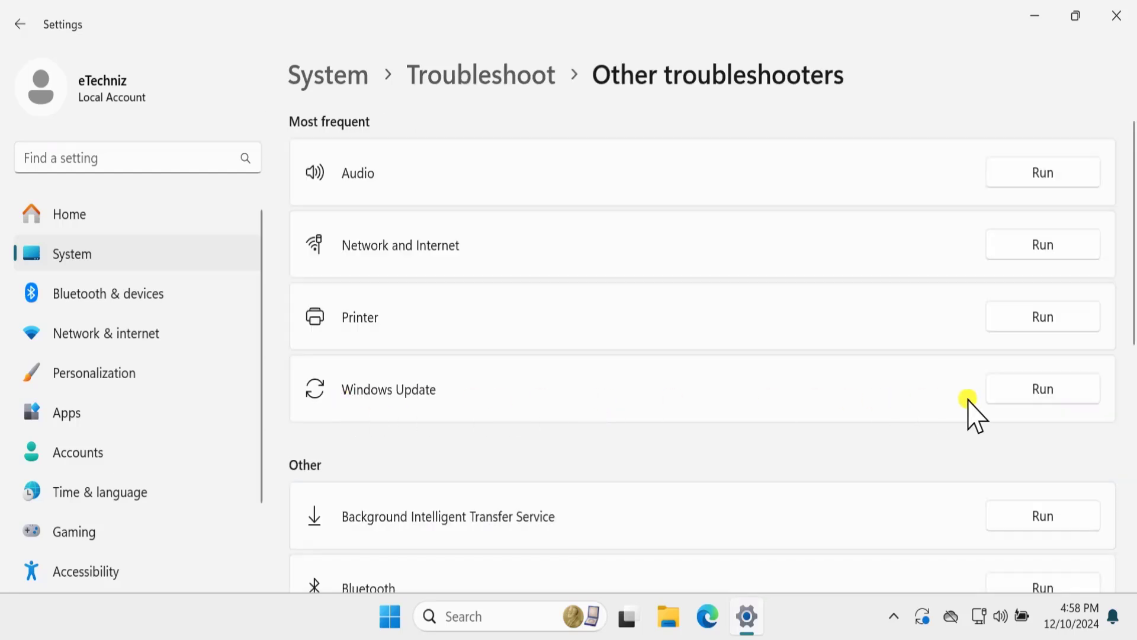
left_click(1040, 391)
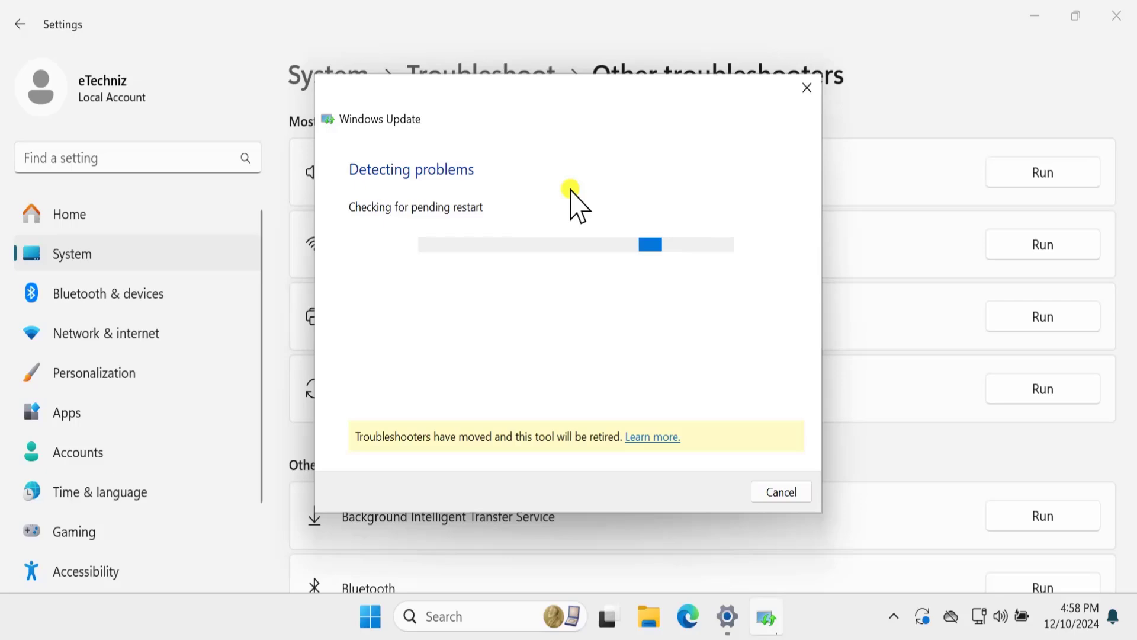
left_click(770, 497)
left_click(1115, 17)
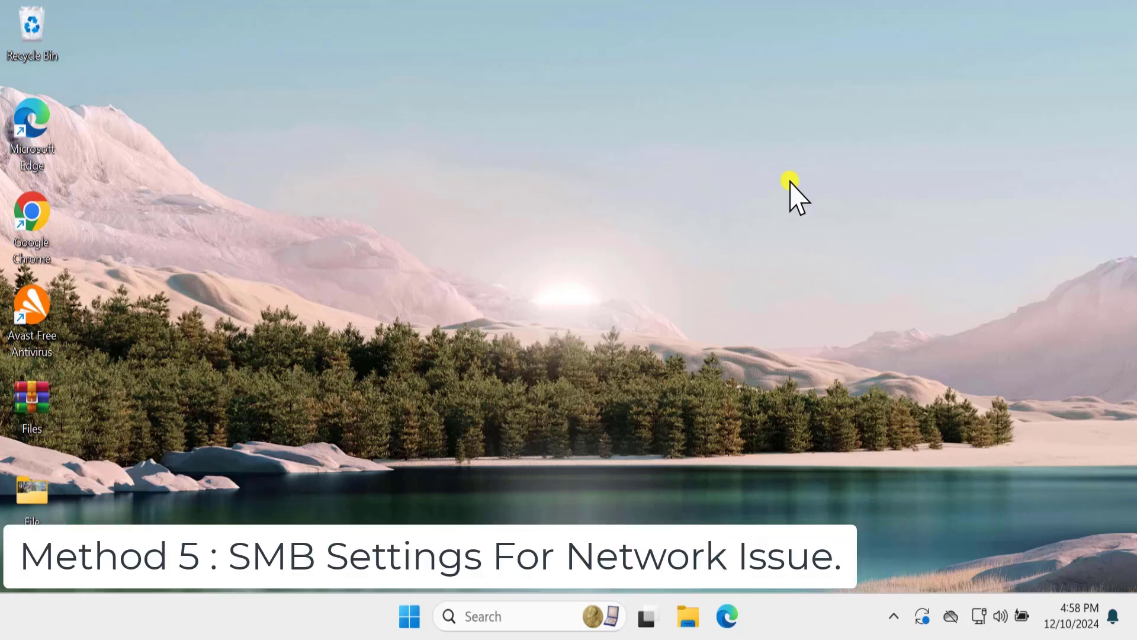
Launch Command Prompt as administrator.
left_click(499, 623)
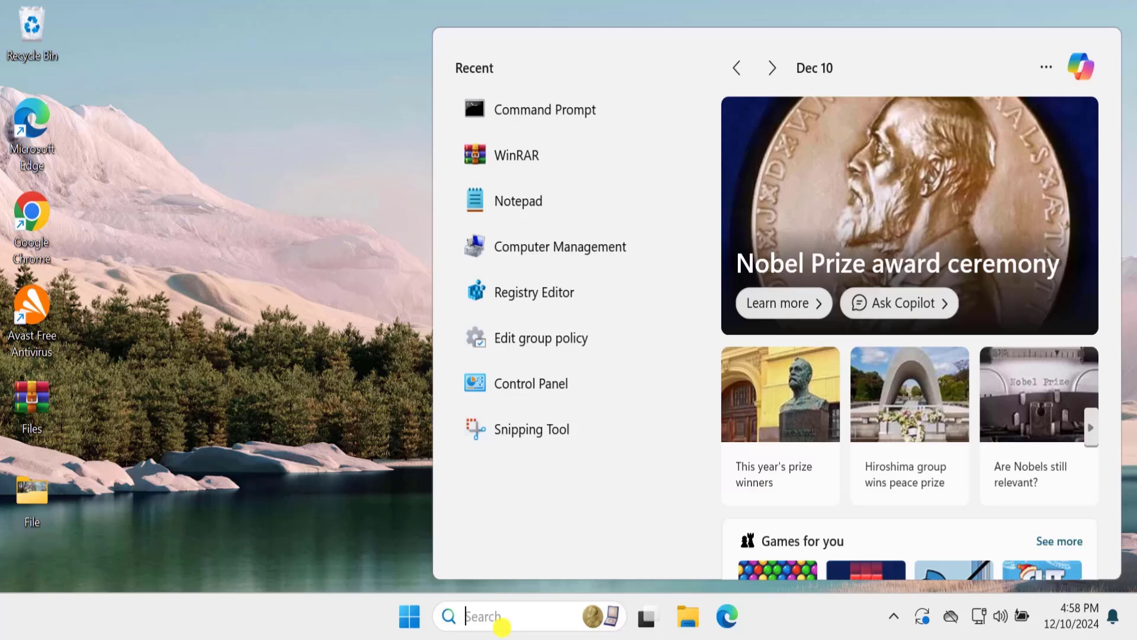
type("cmd")
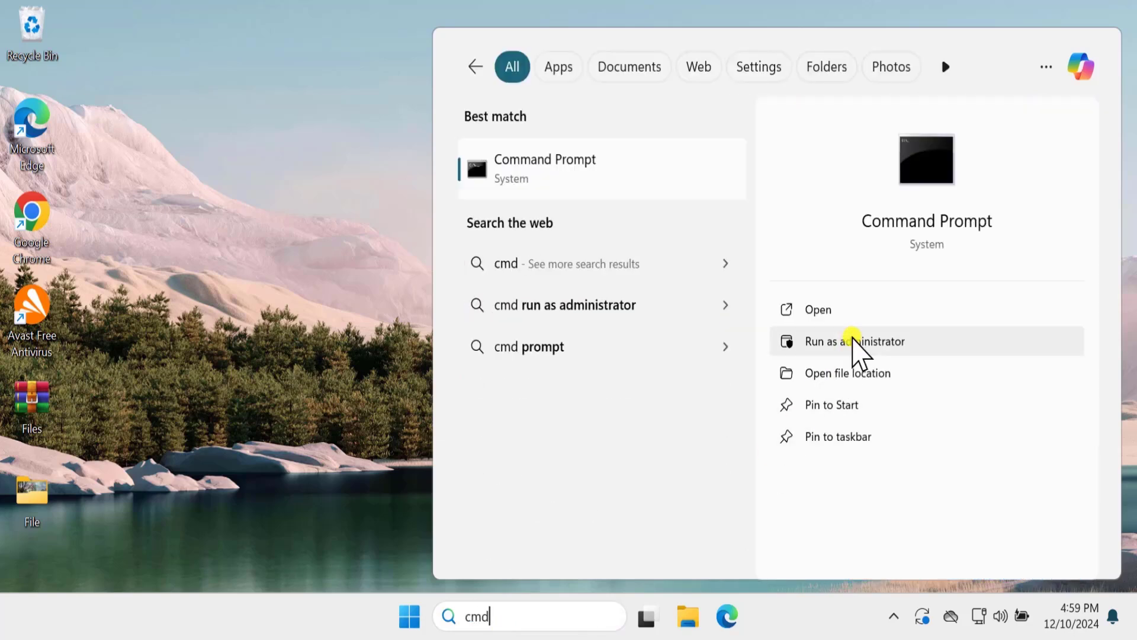
left_click(965, 340)
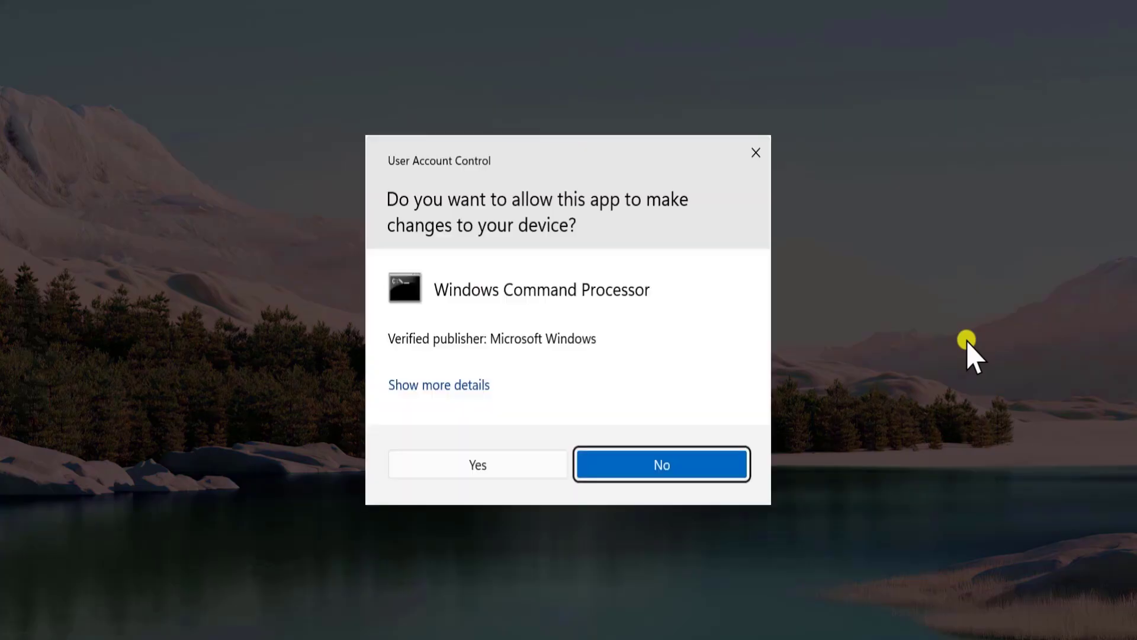
left_click(540, 467)
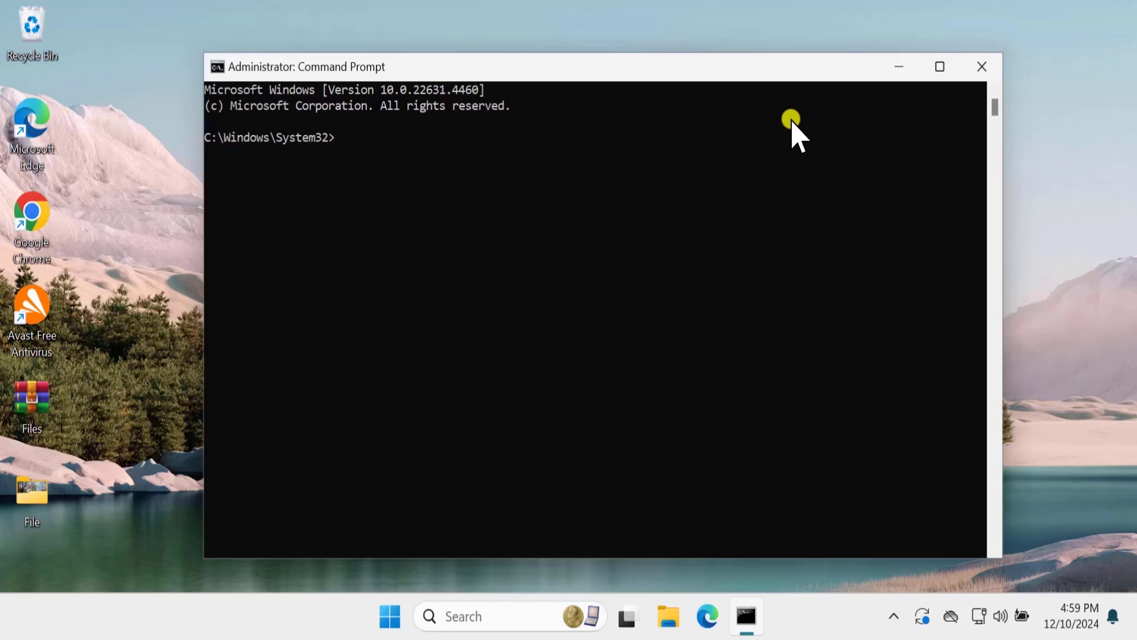
Run sc.exe qc lanmanworkstation and set its dependencies to bowser/mrxsmb10/mrxsmb20/nsi.
left_click(348, 139)
right_click(349, 140)
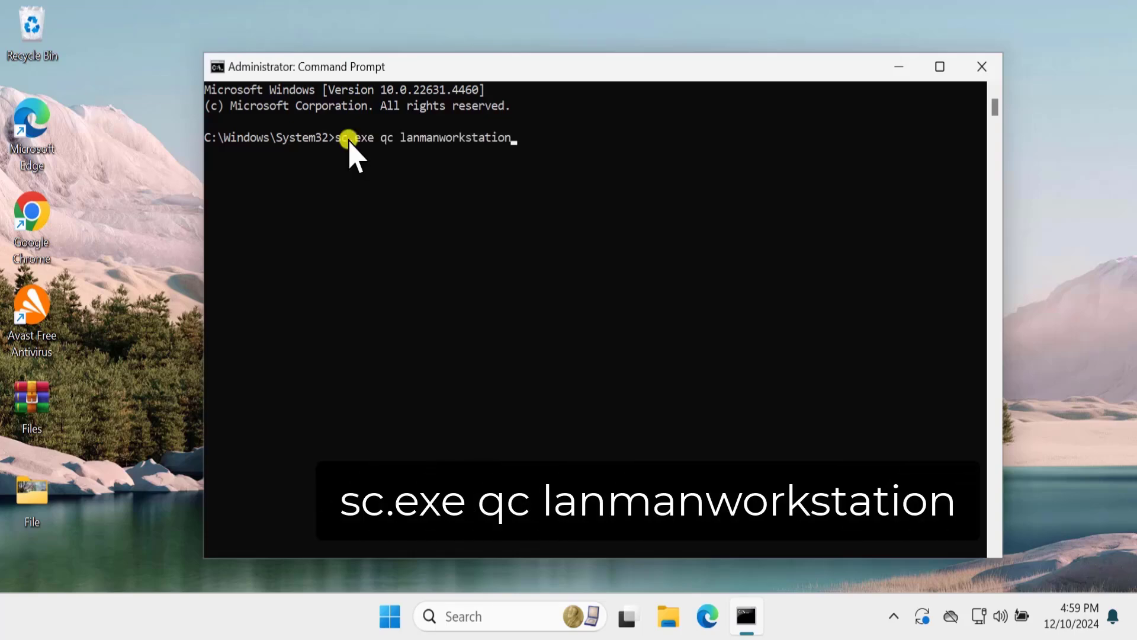
key("Return")
left_click_drag(256, 216, 491, 224)
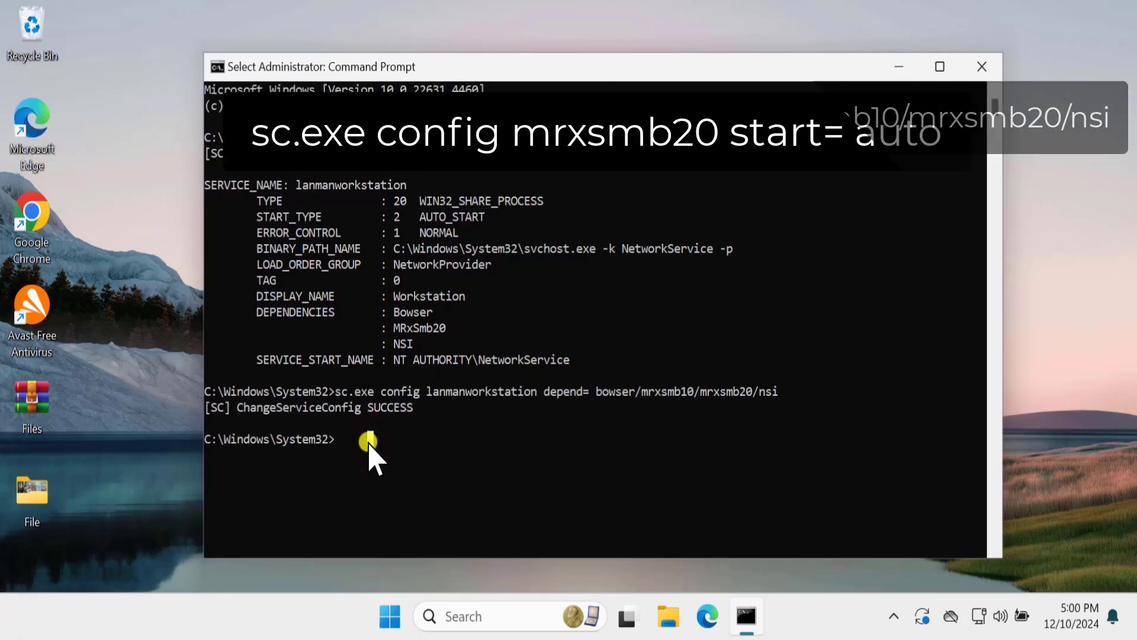
Run sc.exe config mrxsmb20 start= auto, confirm SUCCESS, and close Command Prompt.
right_click(368, 441)
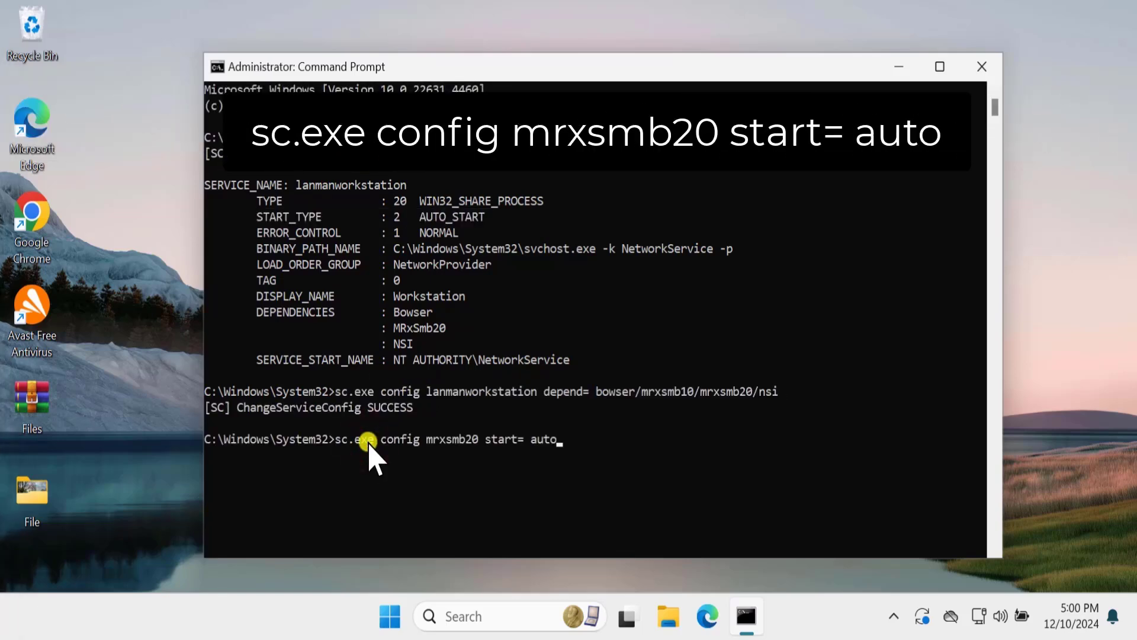
key("Return")
left_click_drag(423, 456, 207, 458)
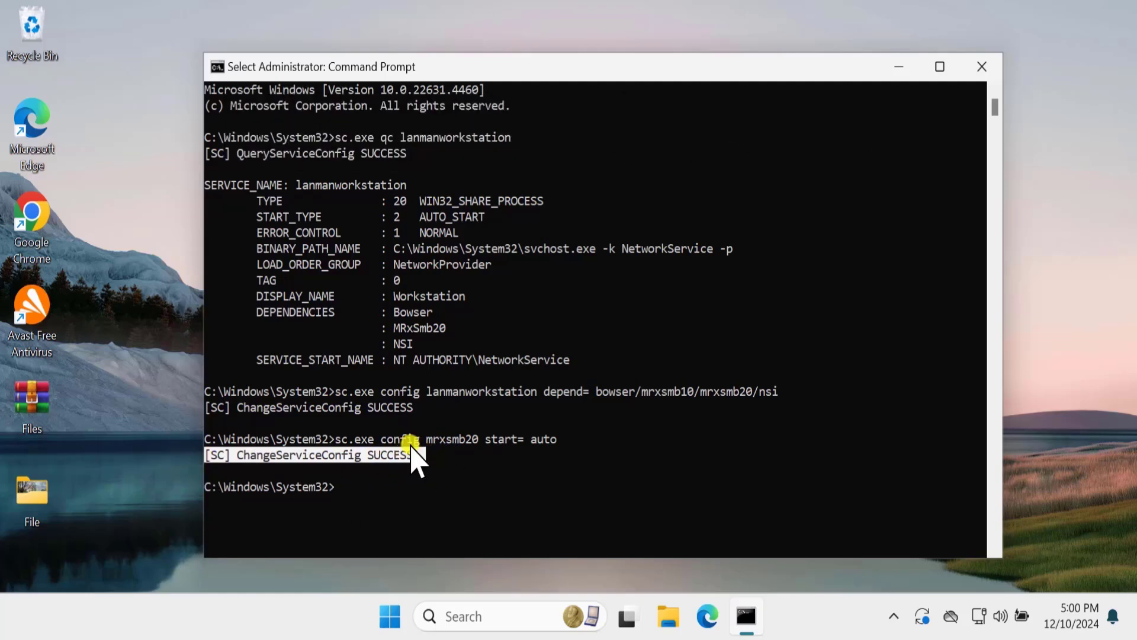
left_click(984, 68)
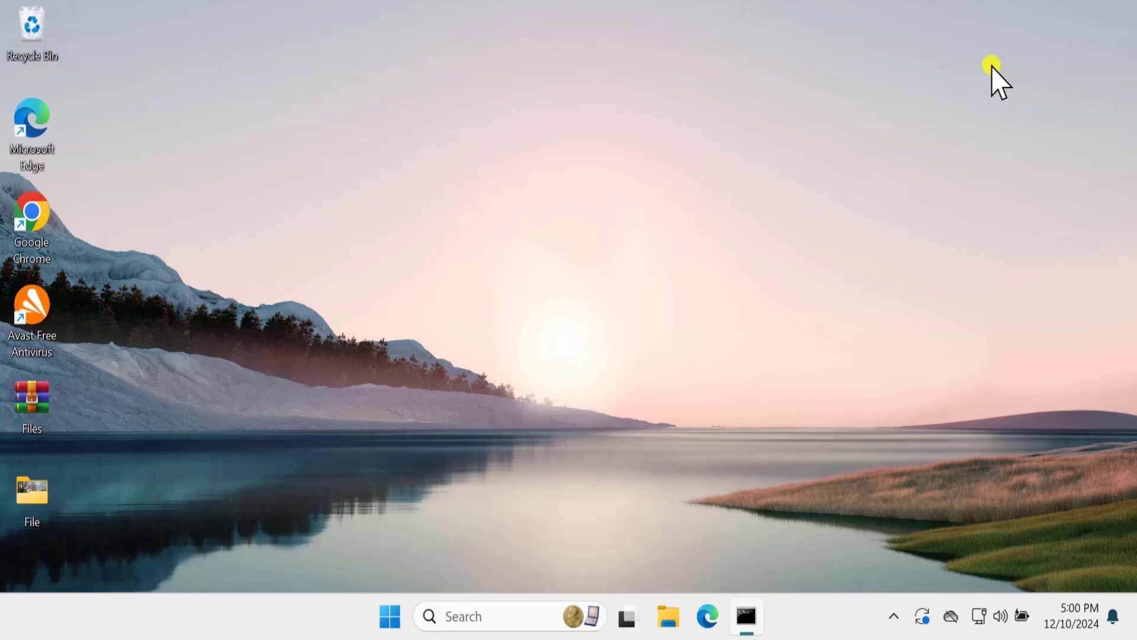
Open Turn Windows features on or off by searching 'windows fea'.
left_click(501, 614)
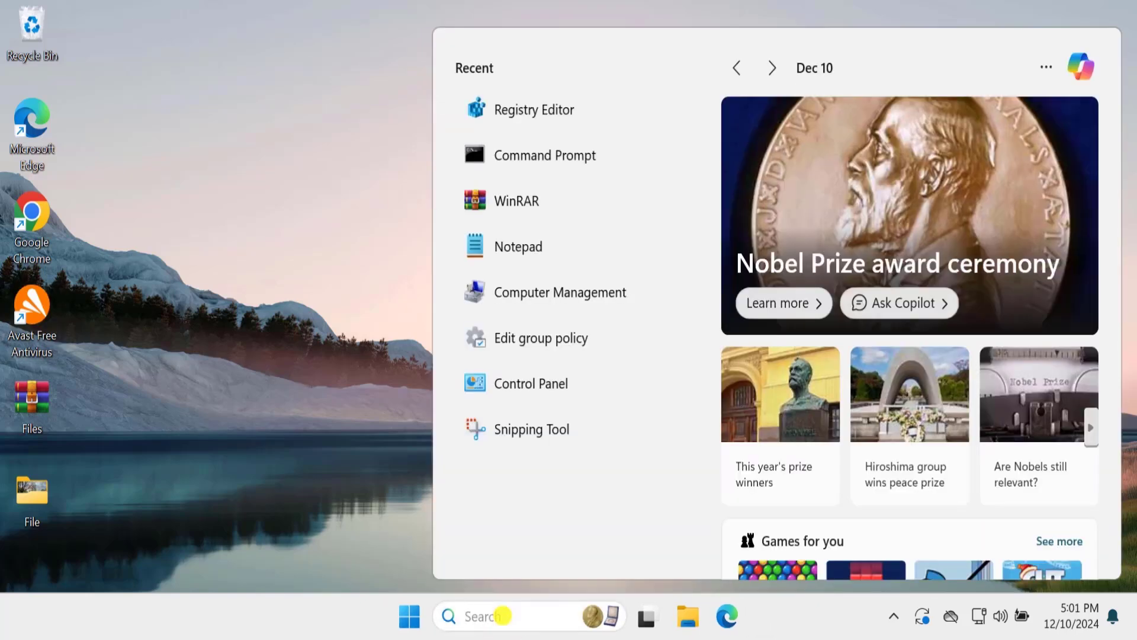
type("windows fea")
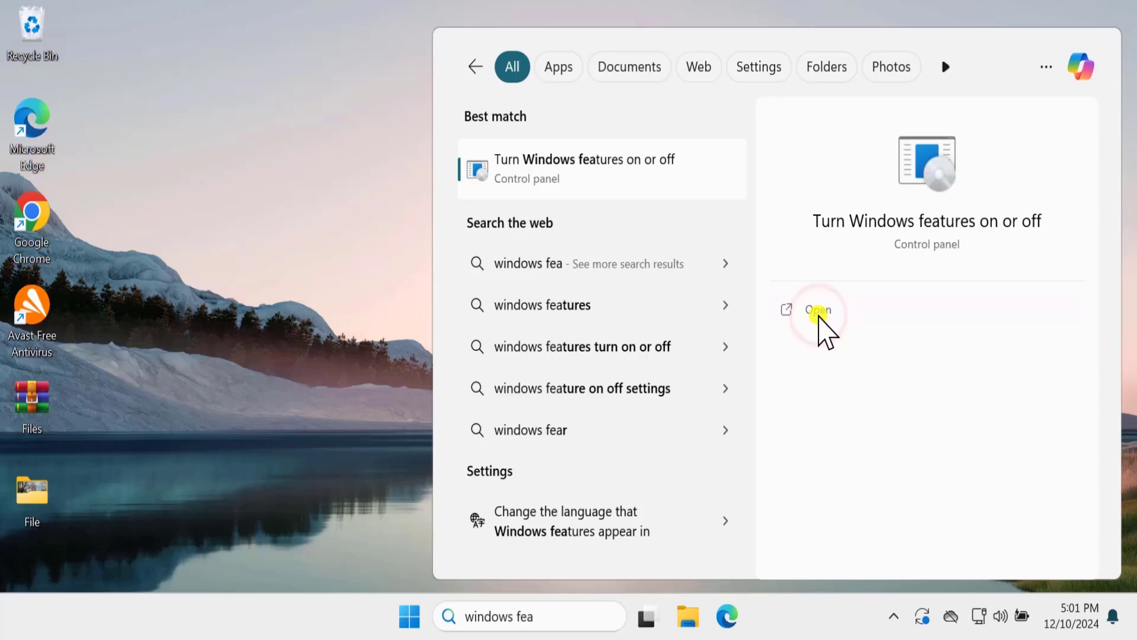
left_click(813, 313)
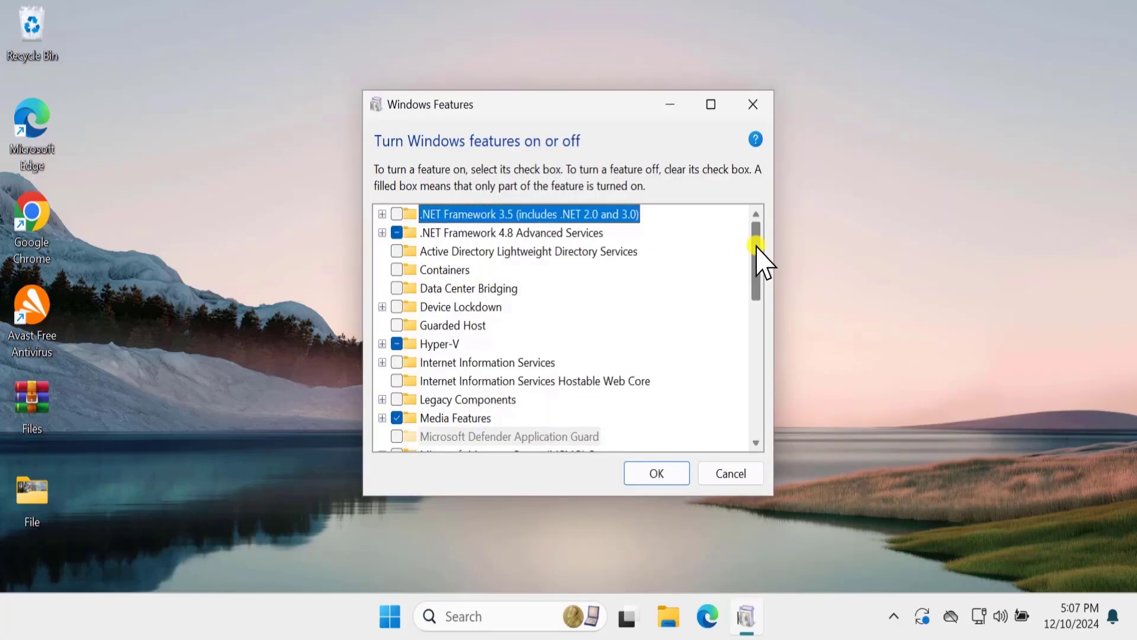
left_click_drag(759, 256, 756, 321)
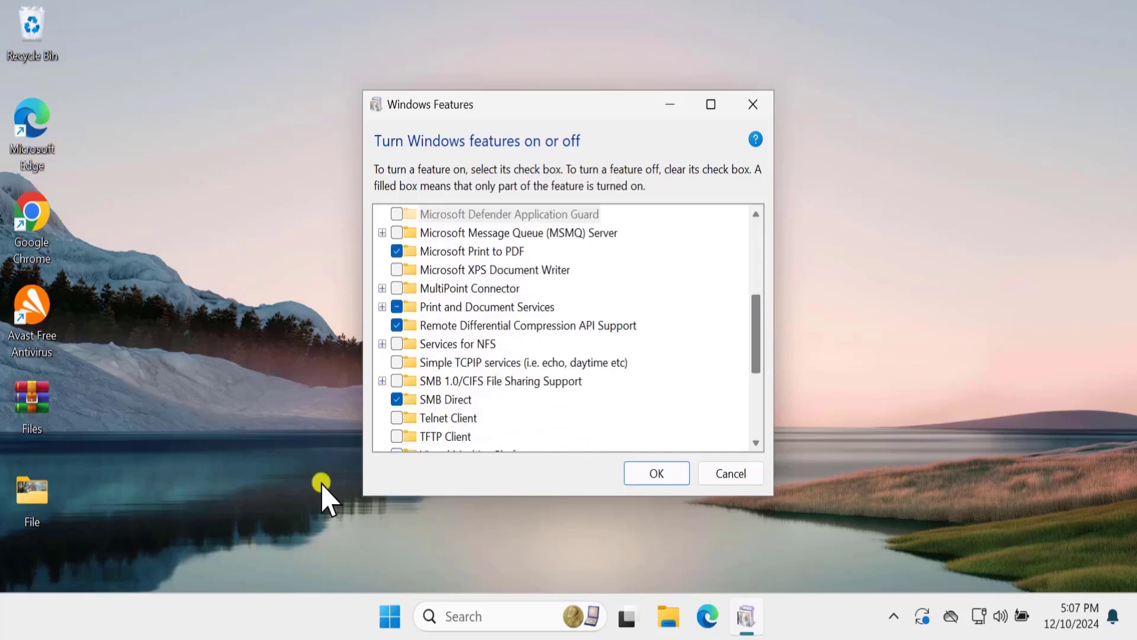
Enable SMB 1.0/CIFS File Sharing Support without Automatic Removal and apply.
left_click(382, 381)
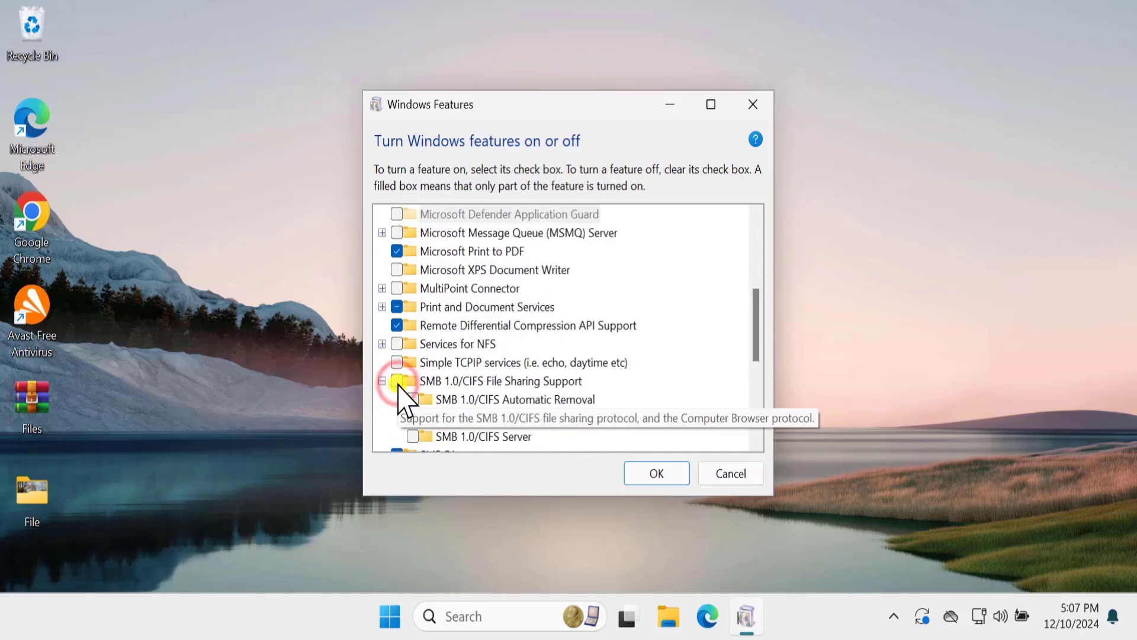
left_click(397, 380)
left_click(412, 400)
left_click(647, 471)
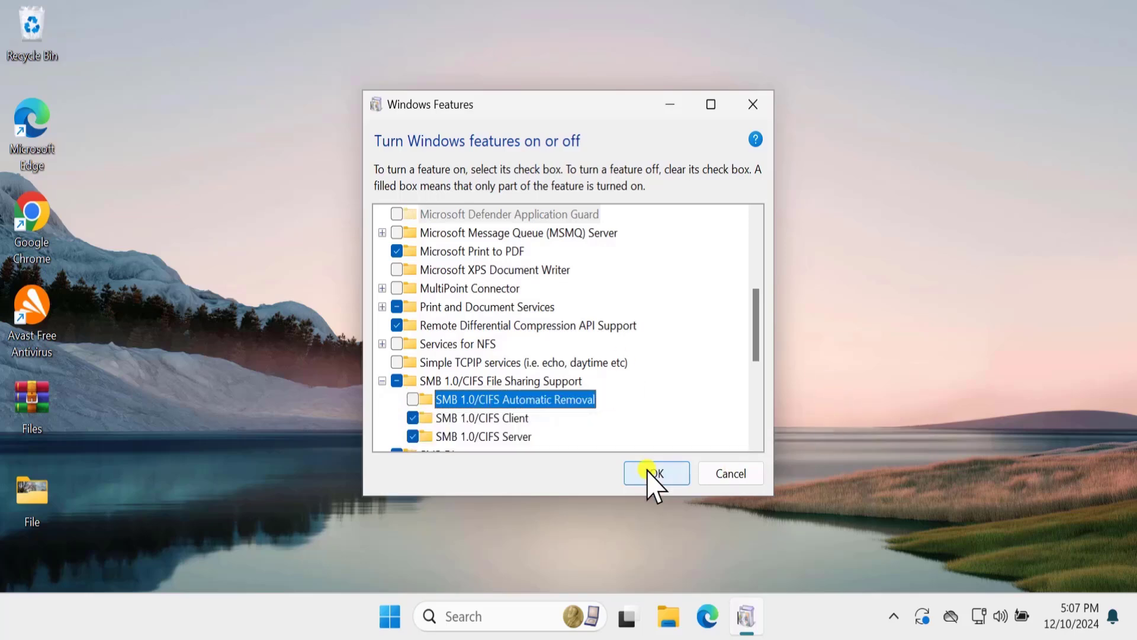
left_click(648, 472)
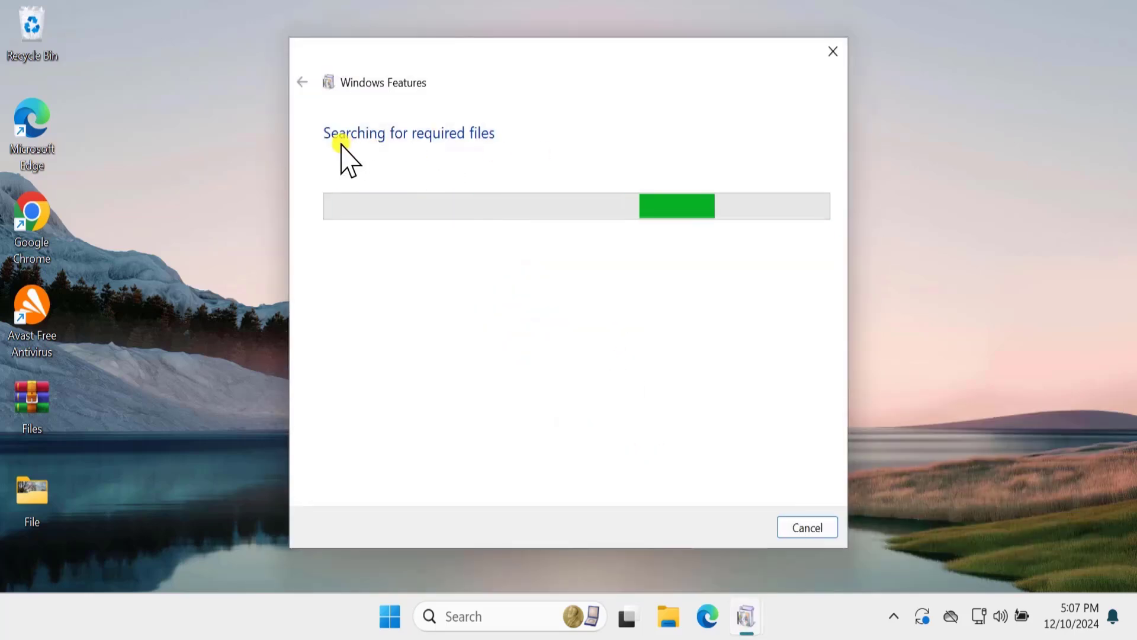